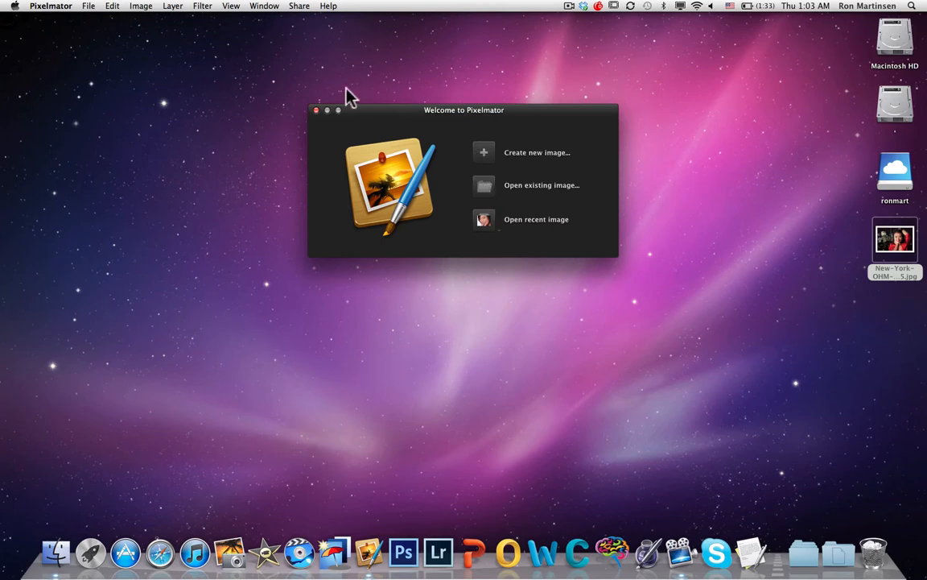
# Step: Dismiss the welcome window and open the New-York-OHM-Rooftop-175 photo from the desktop in Pixelmator
pyautogui.click(317, 110)
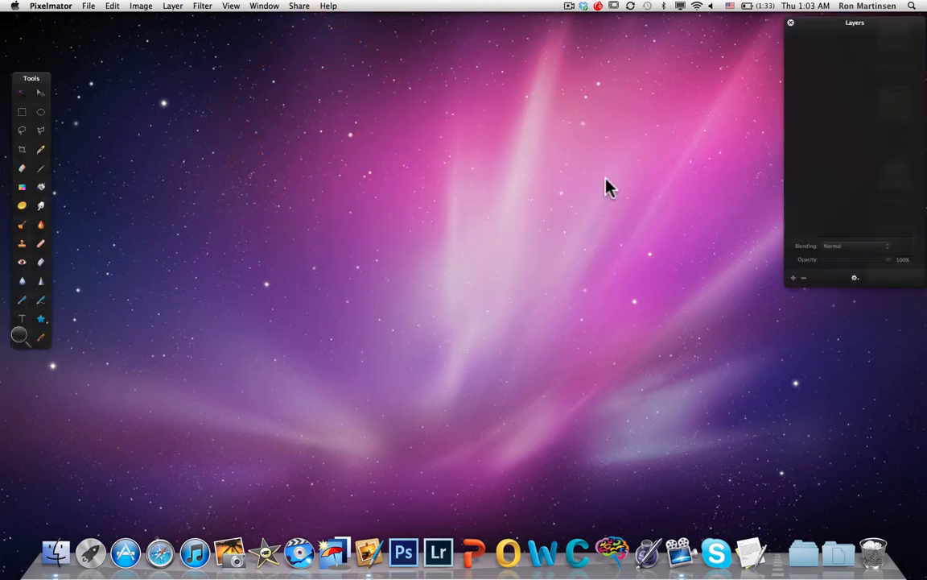
pyautogui.moveTo(898, 251); pyautogui.dragTo(369, 554)
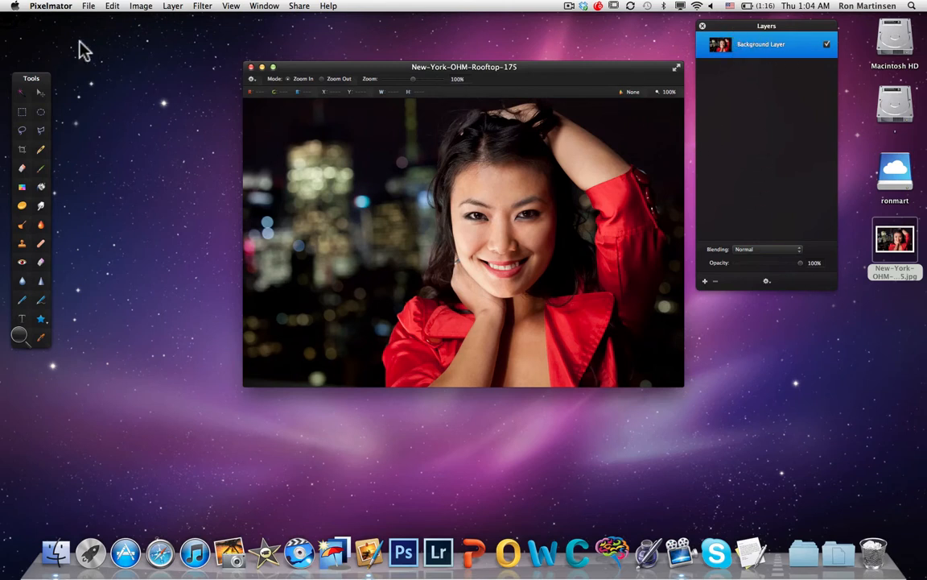
# Step: Duplicate the Background Layer and desaturate the copy
pyautogui.click(114, 6)
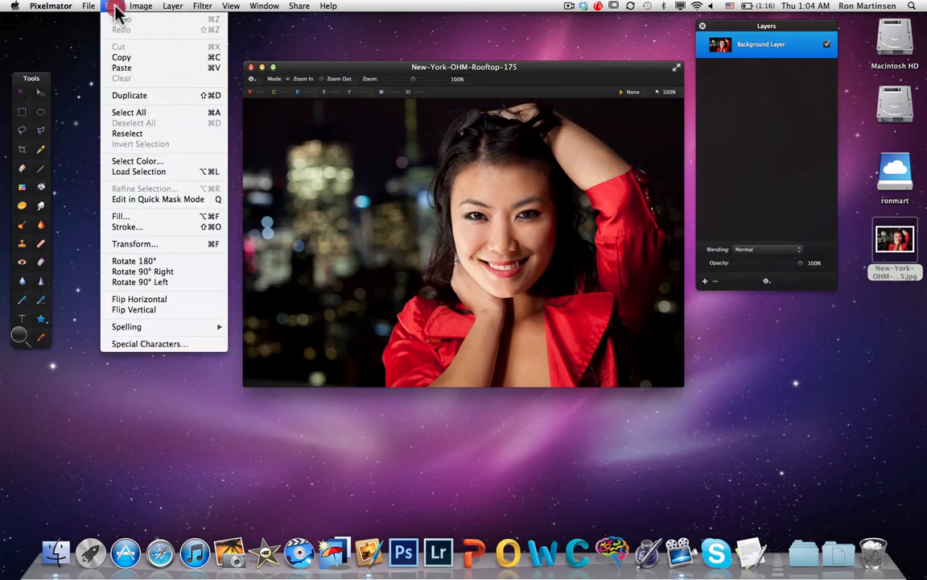
pyautogui.click(128, 95)
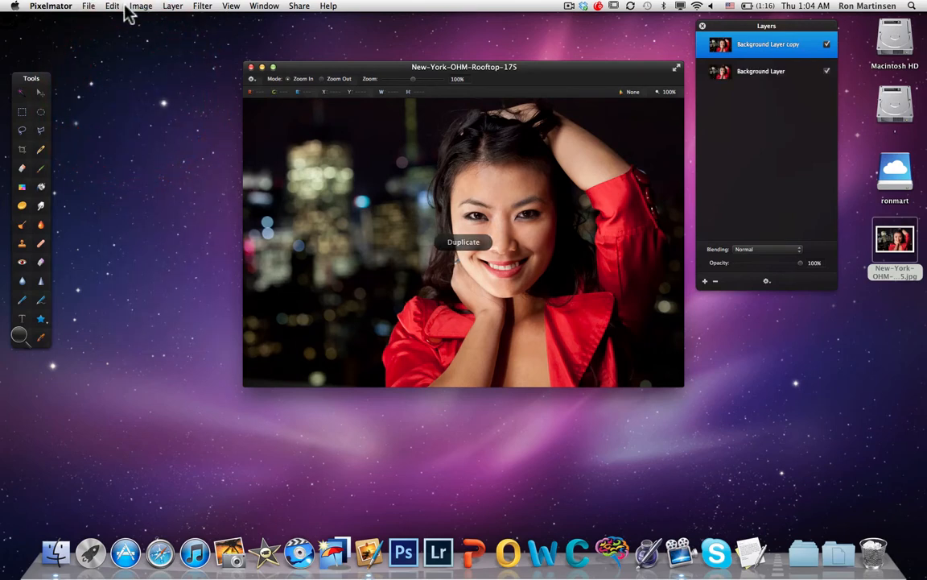
pyautogui.click(138, 7)
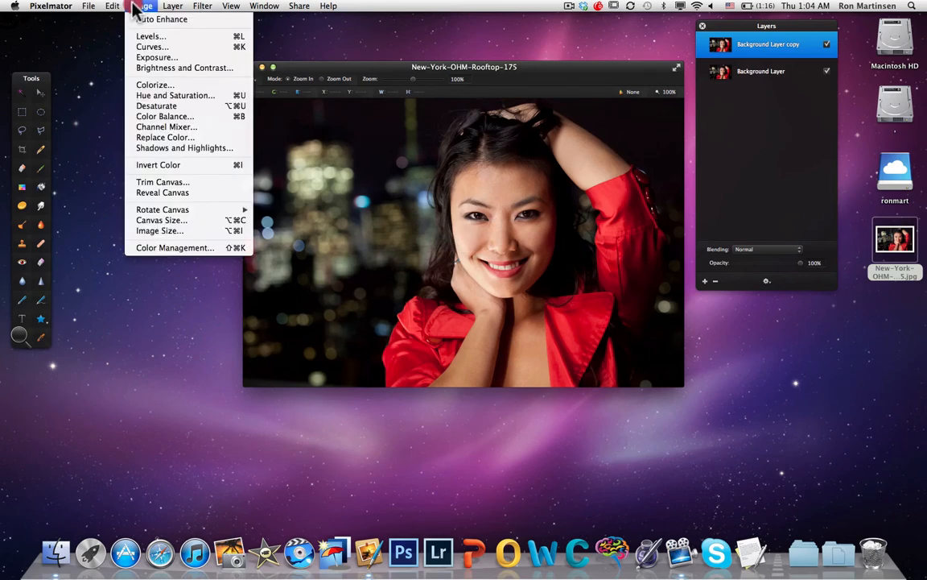
pyautogui.click(166, 105)
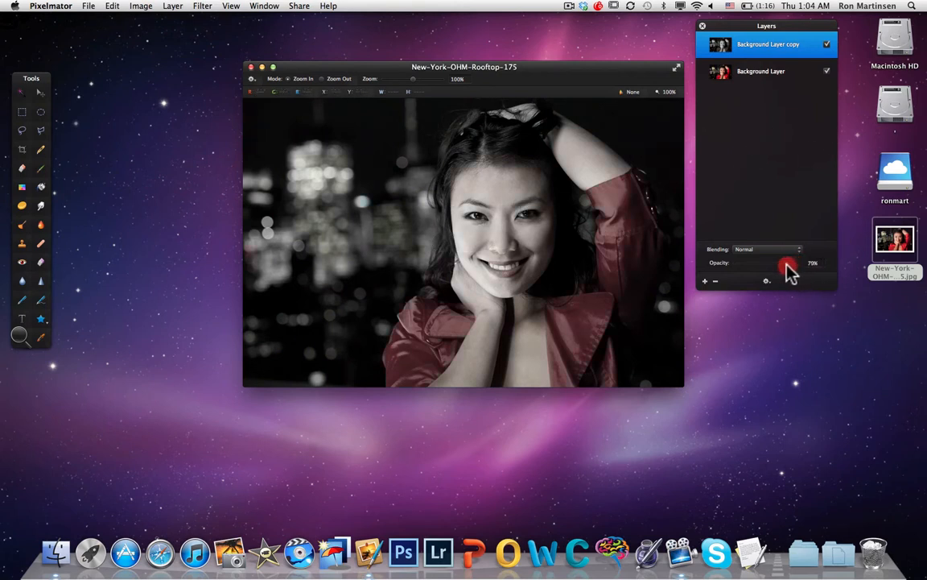
# Step: Try the Screen blending mode on the desaturated copy, and settle on Soft Light at 66% opacity
pyautogui.moveTo(791, 272); pyautogui.dragTo(789, 274)
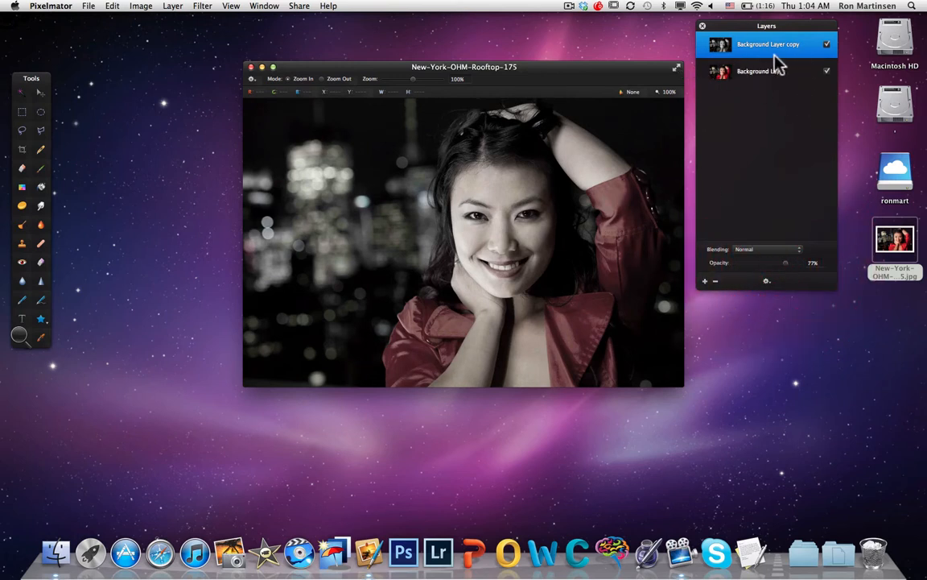
pyautogui.click(764, 249)
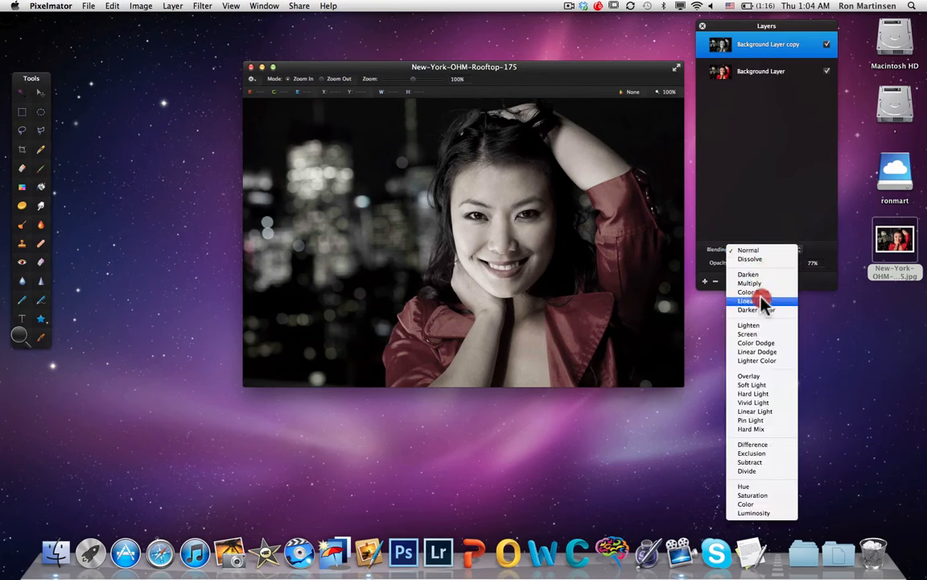
pyautogui.click(764, 333)
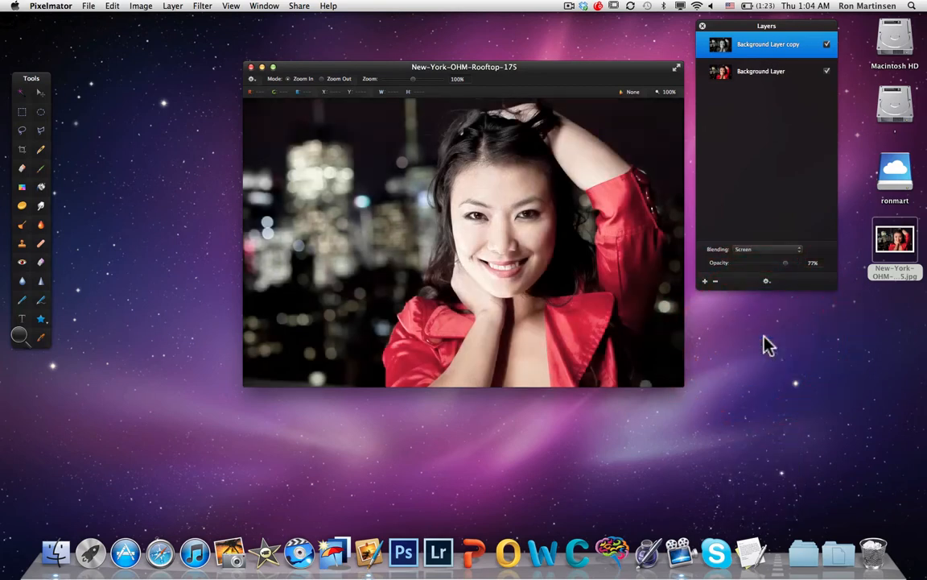
pyautogui.click(765, 253)
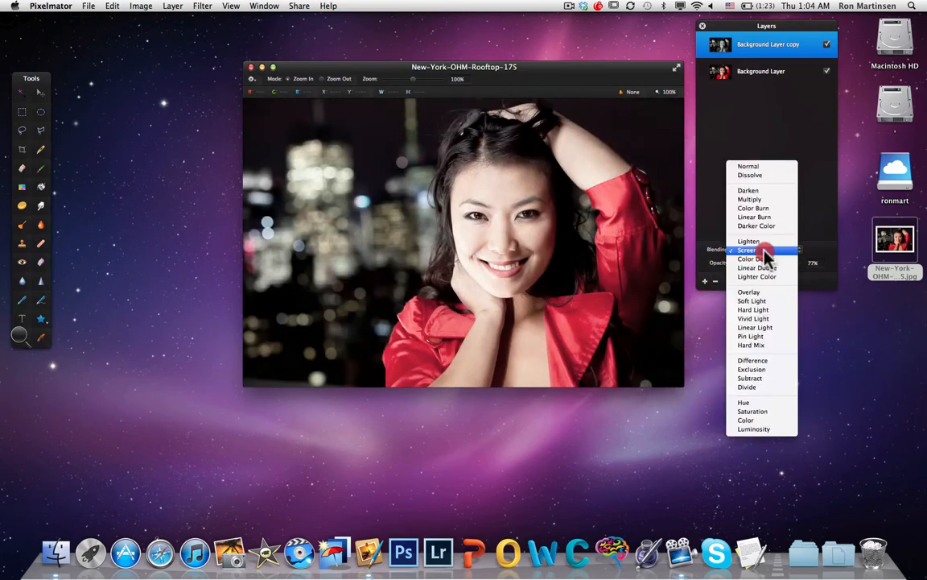
pyautogui.click(763, 301)
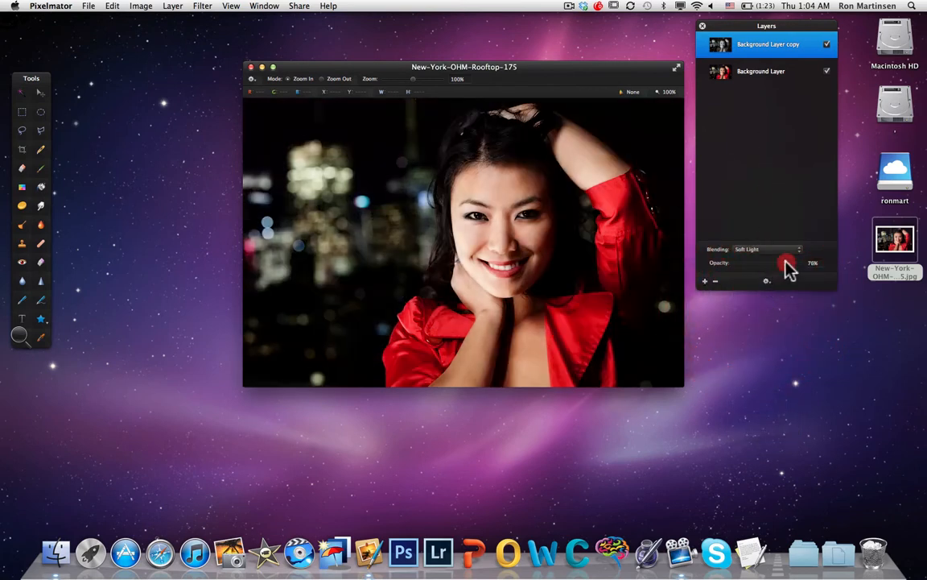
pyautogui.moveTo(786, 259); pyautogui.dragTo(779, 261)
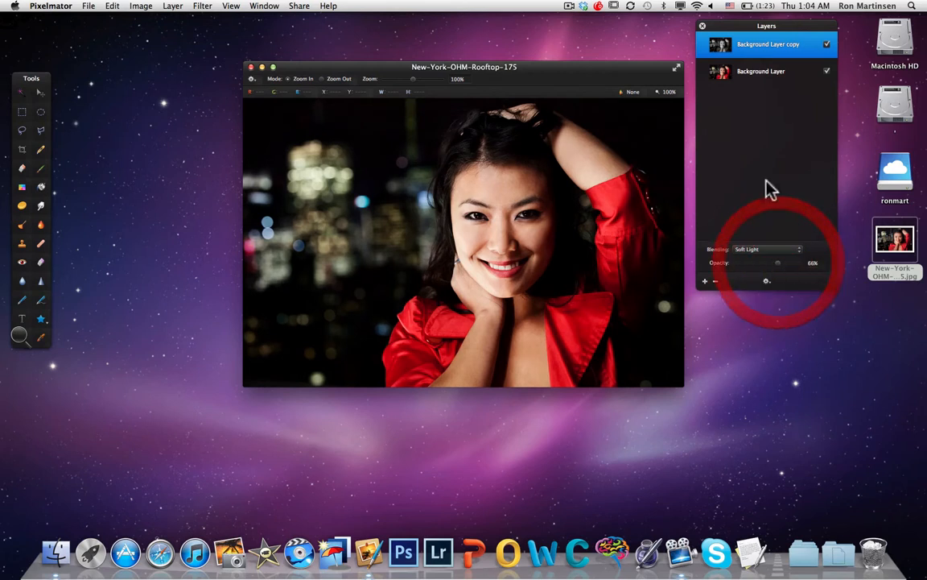
# Step: Compare the photo with and without the desaturated copy, and delete that layer
pyautogui.click(827, 44)
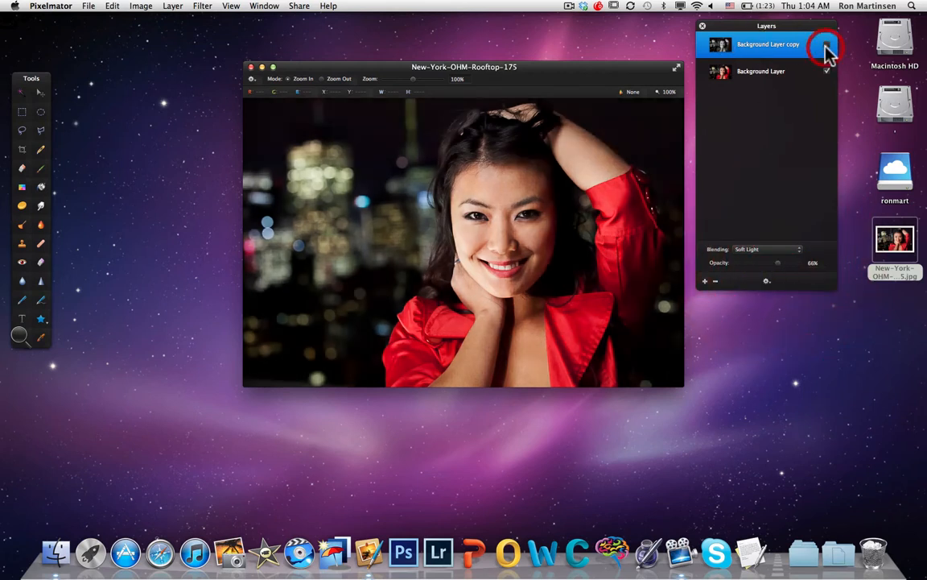
pyautogui.click(827, 45)
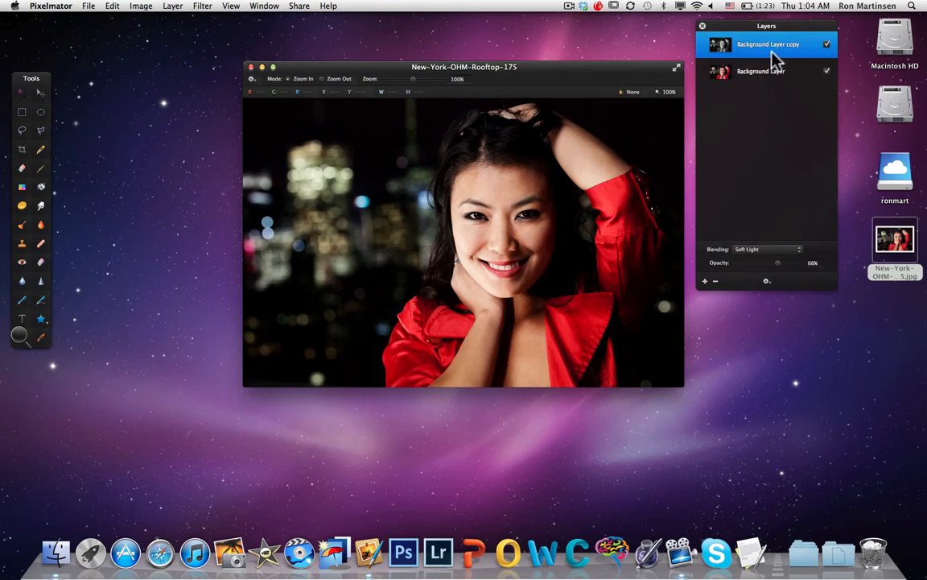
pyautogui.click(716, 282)
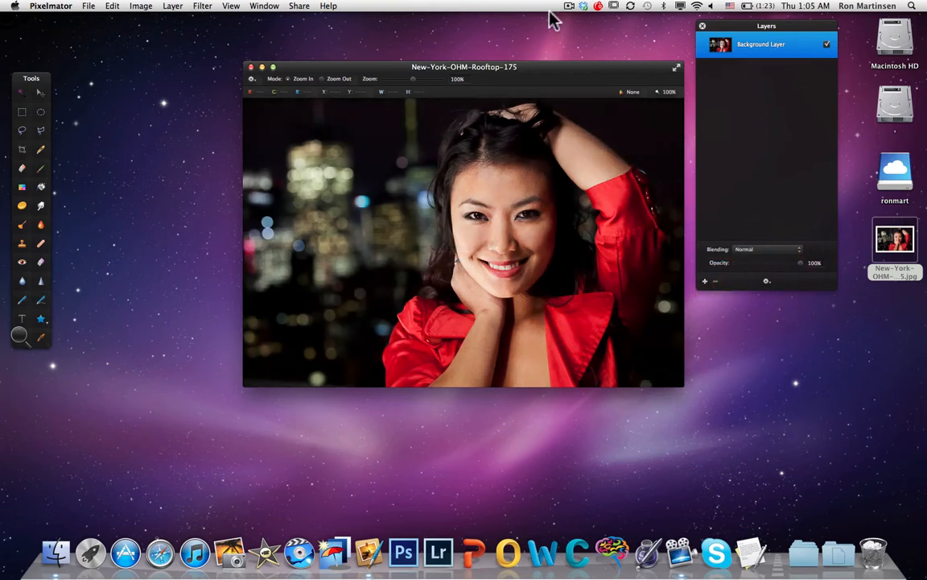
# Step: Duplicate the Background Layer to get a fresh copy for retouching
pyautogui.click(133, 7)
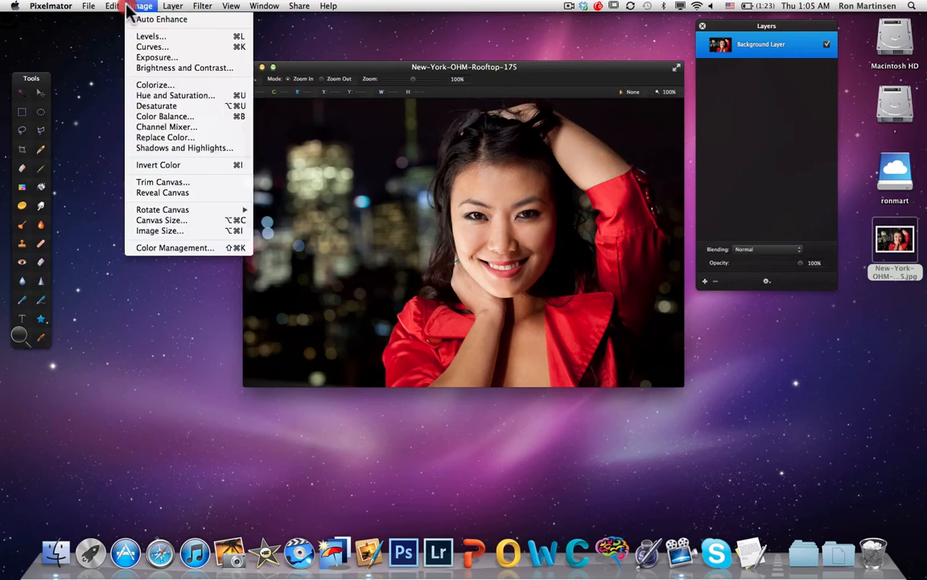
pyautogui.moveTo(172, 6)
pyautogui.click(186, 31)
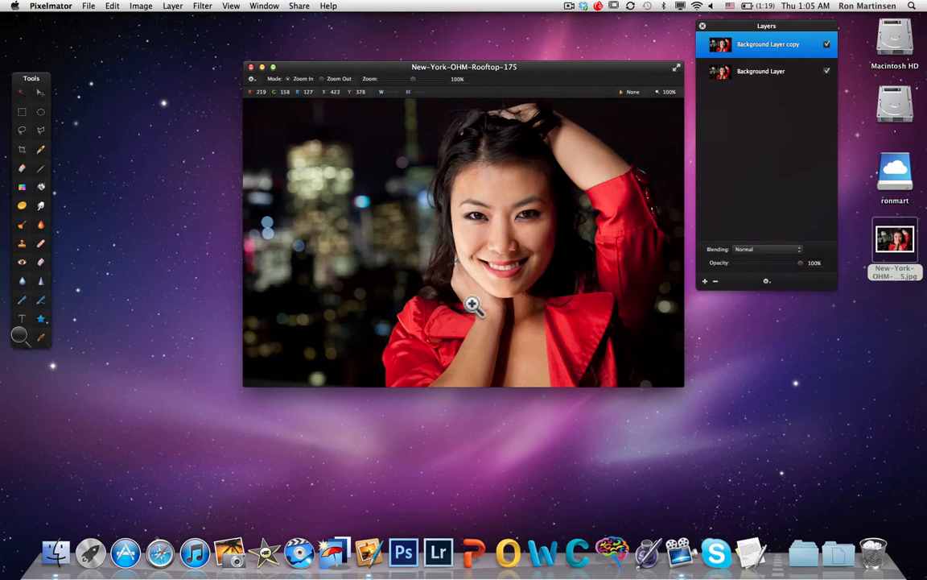
# Step: Remove the small crease on the woman's wrist on the copied layer, using the Healing tool with an enlarged brush
pyautogui.moveTo(462, 295); pyautogui.dragTo(503, 337)
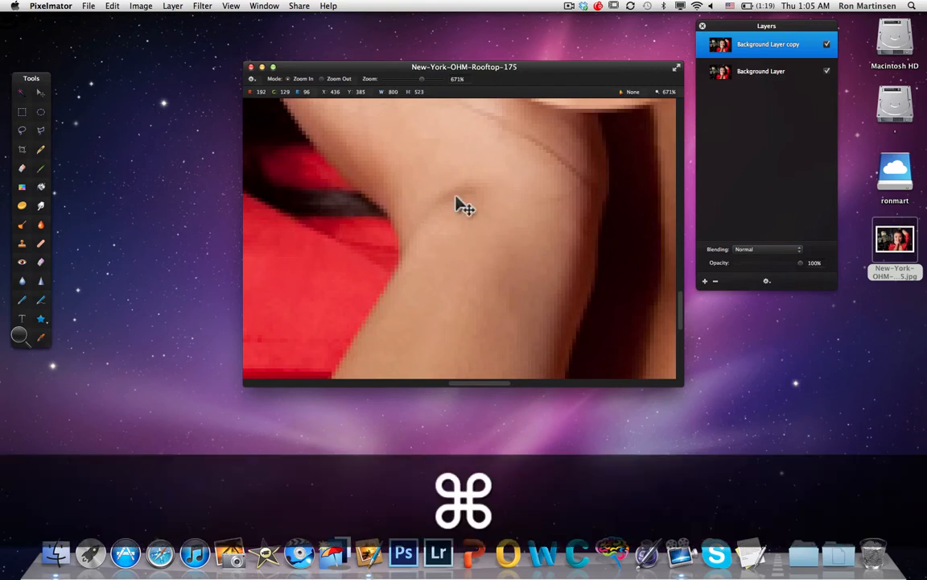
pyautogui.keyDown('alt'); pyautogui.click(455, 197); pyautogui.keyUp('alt')
pyautogui.keyDown('alt'); pyautogui.click(455, 198); pyautogui.keyUp('alt')
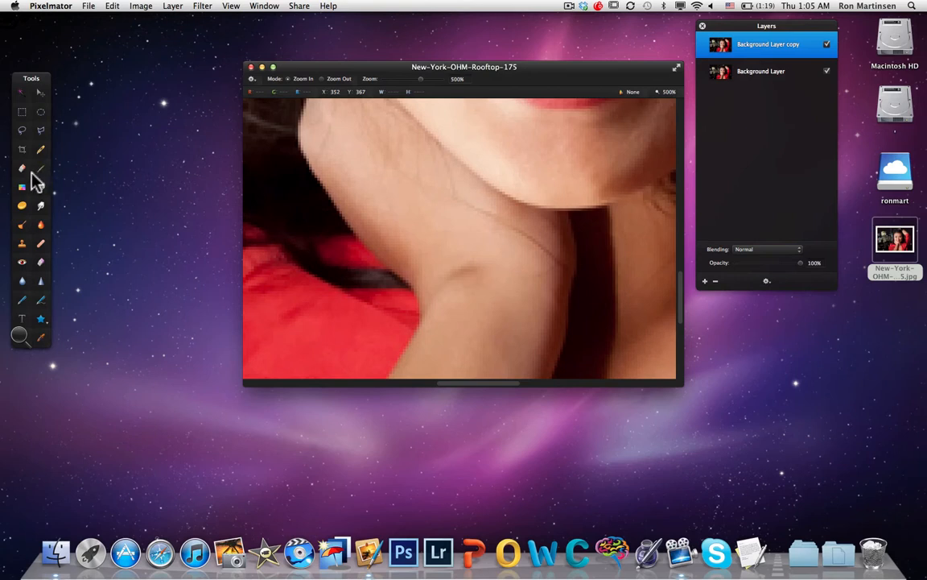
pyautogui.click(41, 244)
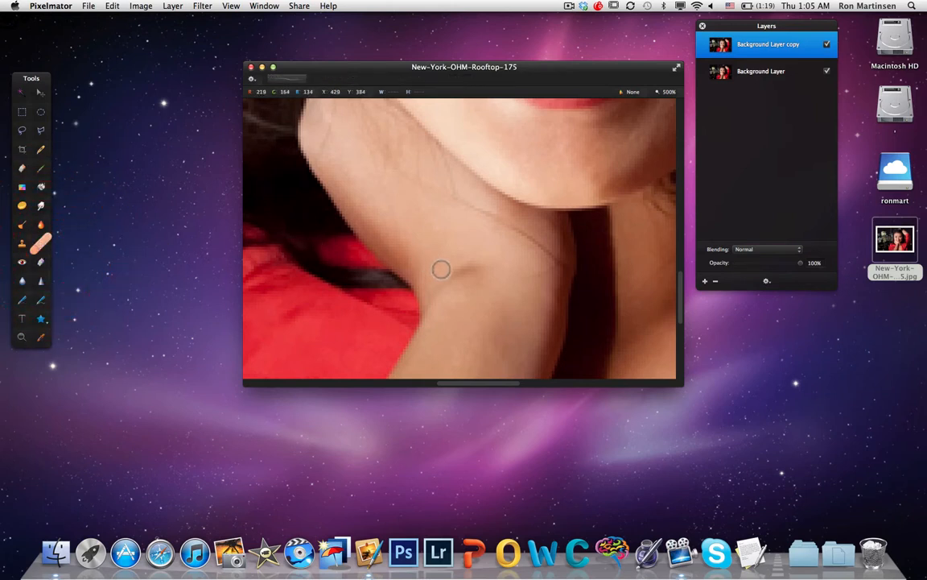
pyautogui.press(']')
pyautogui.press(']')
pyautogui.press(']')
pyautogui.press(']')
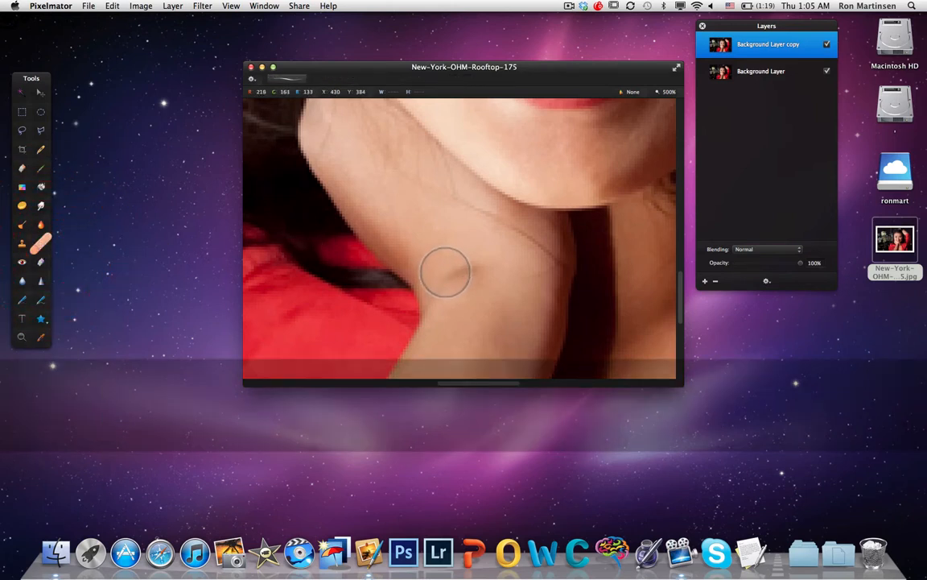
pyautogui.moveTo(448, 277)
pyautogui.mouseDown()
pyautogui.moveTo(472, 265)
pyautogui.moveTo(475, 272)
pyautogui.mouseUp()
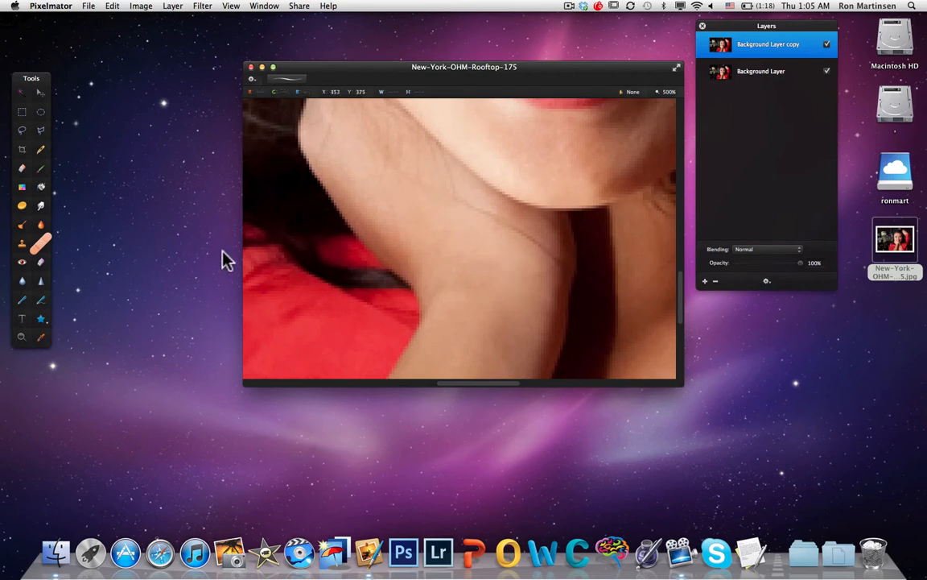
# Step: Zoom the photo back out to 100%
pyautogui.press('z')
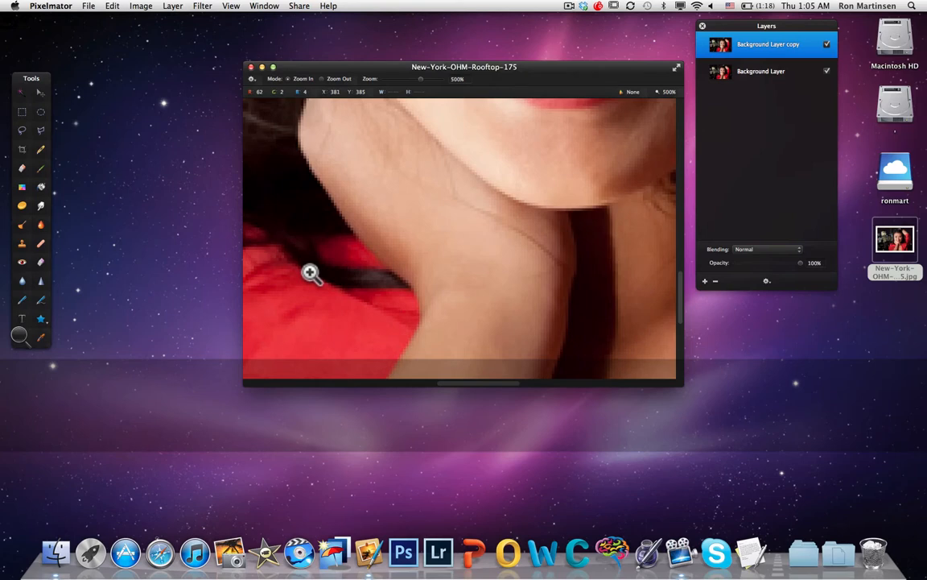
pyautogui.hotkey('alt', 'z')
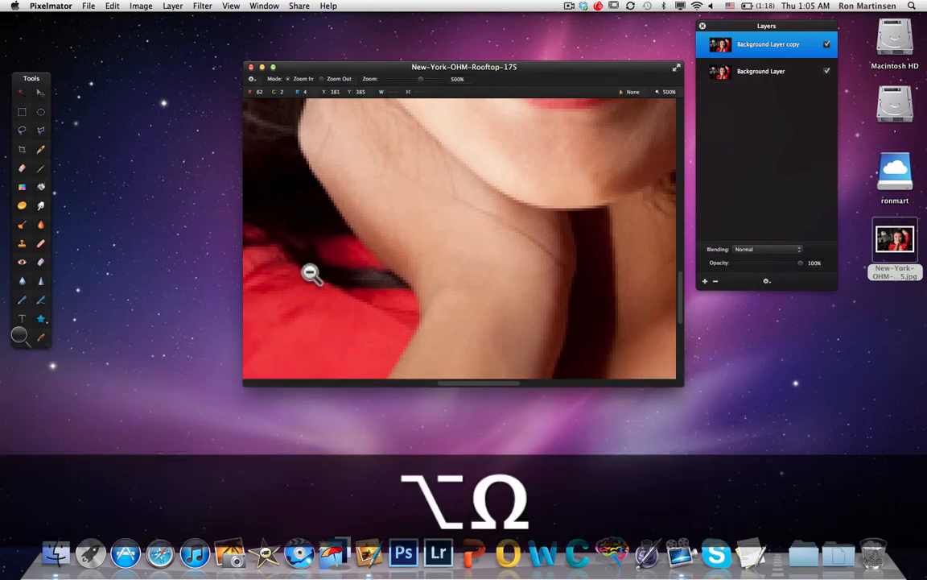
pyautogui.keyDown('alt'); pyautogui.click(312, 273); pyautogui.keyUp('alt')
pyautogui.keyDown('alt'); pyautogui.click(311, 274); pyautogui.keyUp('alt')
pyautogui.keyDown('alt'); pyautogui.click(312, 274); pyautogui.keyUp('alt')
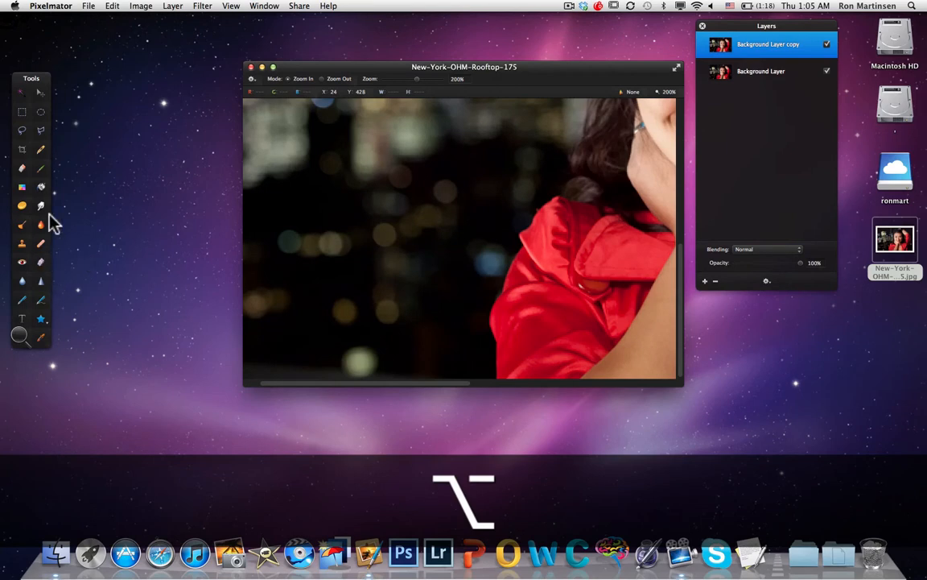
pyautogui.doubleClick(22, 340)
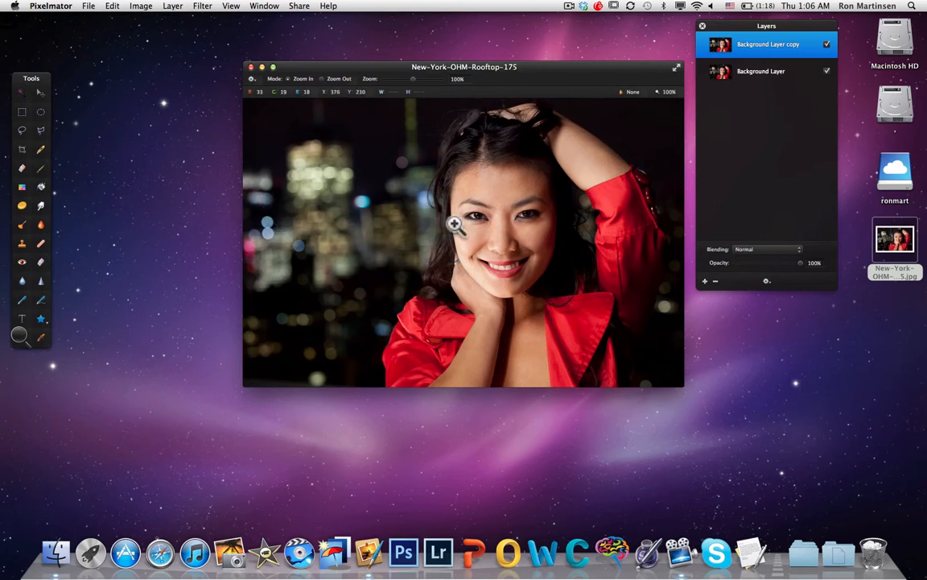
pyautogui.click(22, 242)
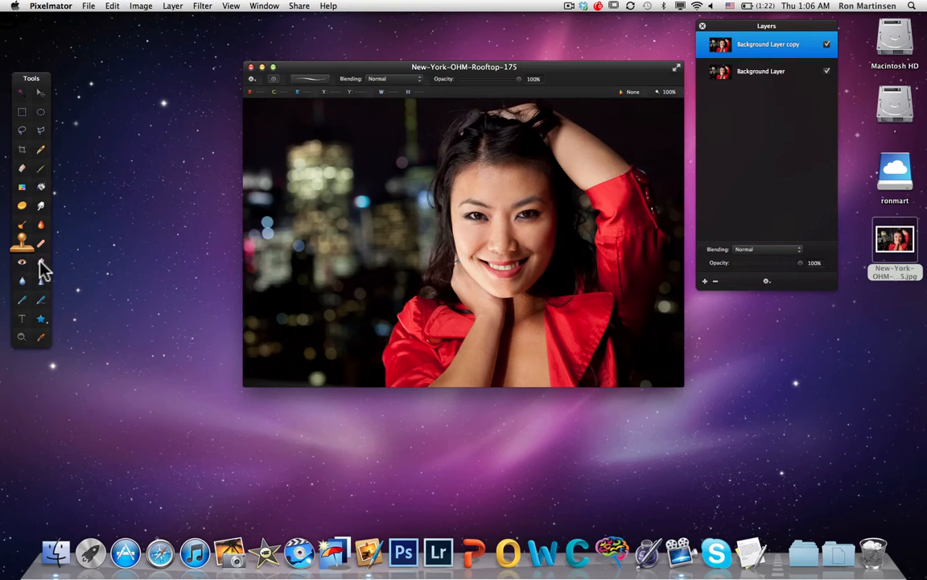
pyautogui.click(38, 247)
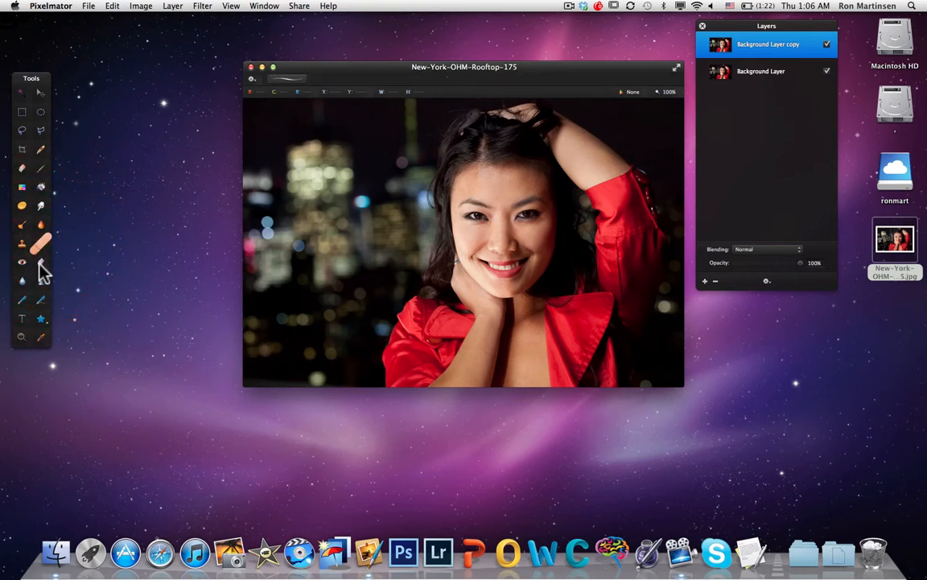
pyautogui.click(38, 263)
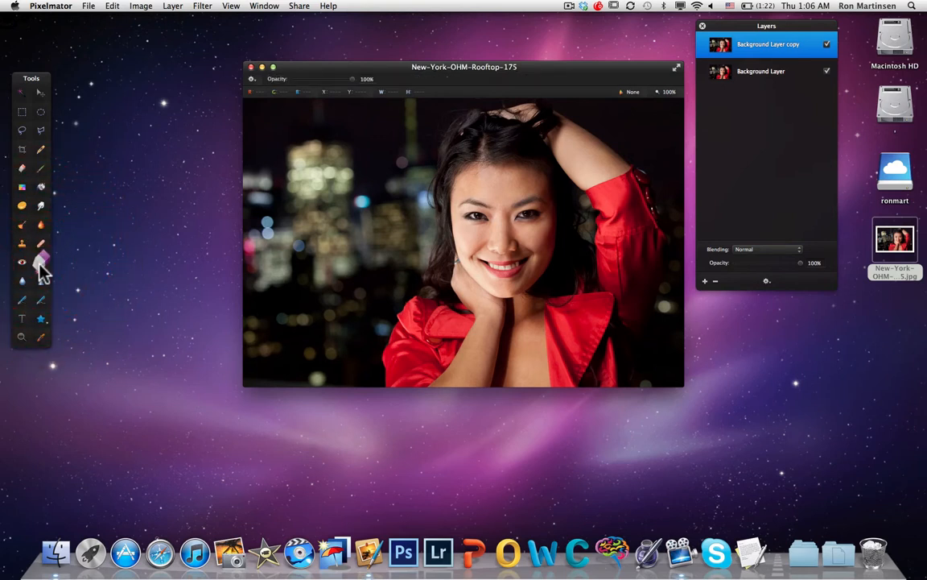
pyautogui.click(24, 283)
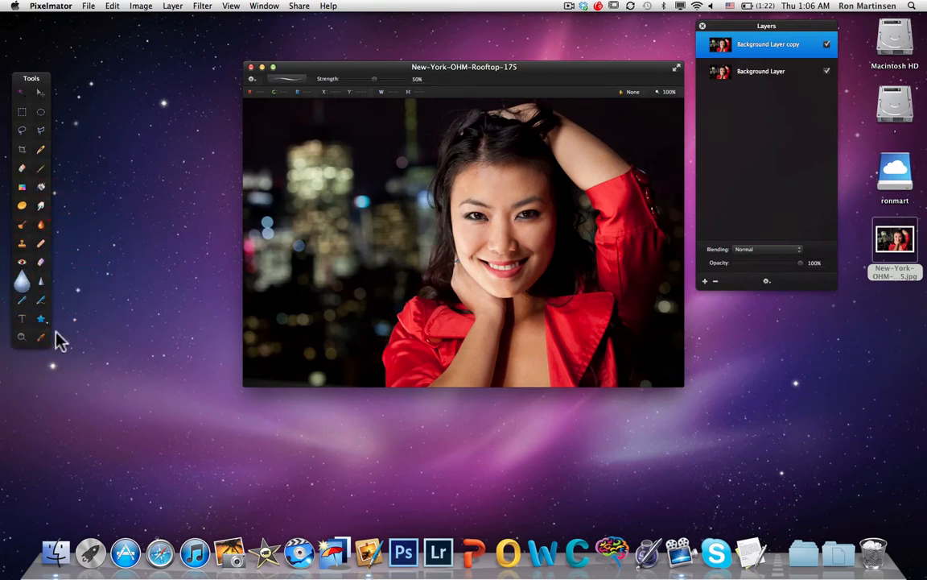
pyautogui.click(39, 130)
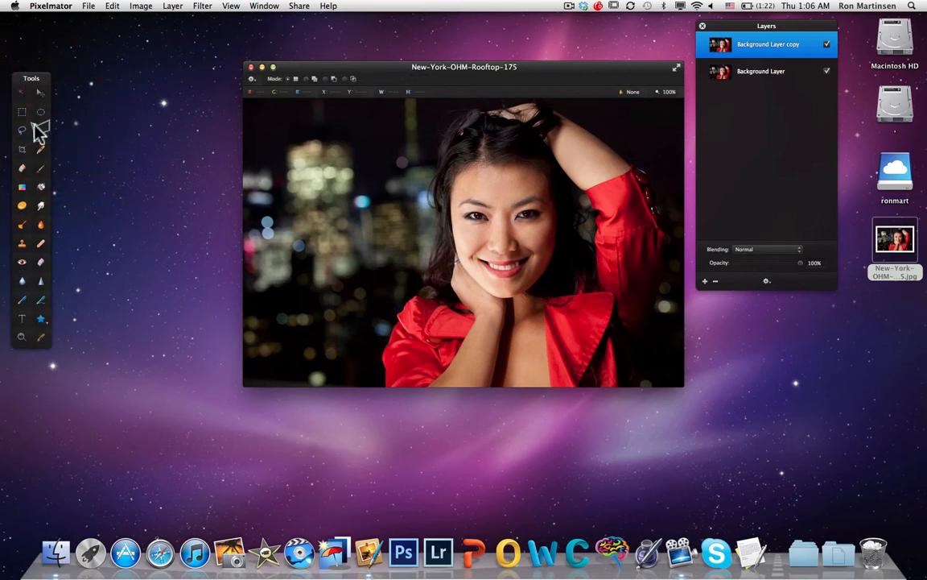
# Step: Outline the eye nearest the city lights with a freehand Lasso selection about 64 by 36 pixels, and deselect it
pyautogui.click(22, 129)
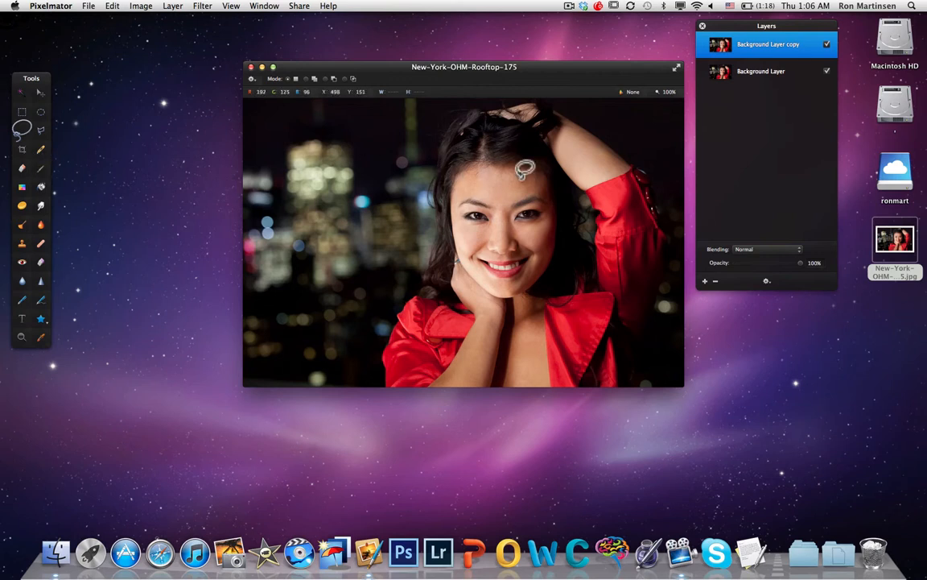
pyautogui.moveTo(484, 210)
pyautogui.mouseDown()
pyautogui.moveTo(459, 219)
pyautogui.moveTo(473, 223)
pyautogui.moveTo(483, 209)
pyautogui.moveTo(470, 212)
pyautogui.mouseUp()
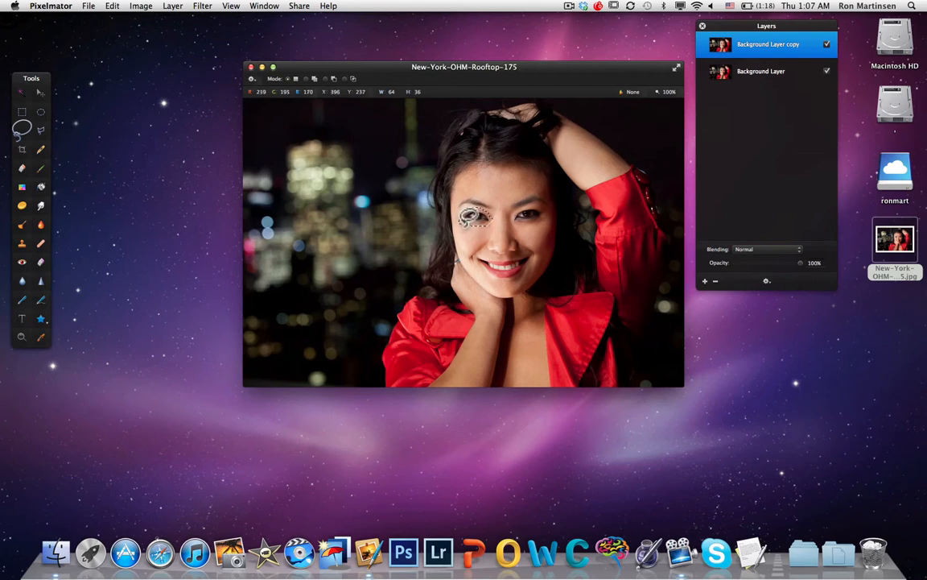
pyautogui.press('super+d')
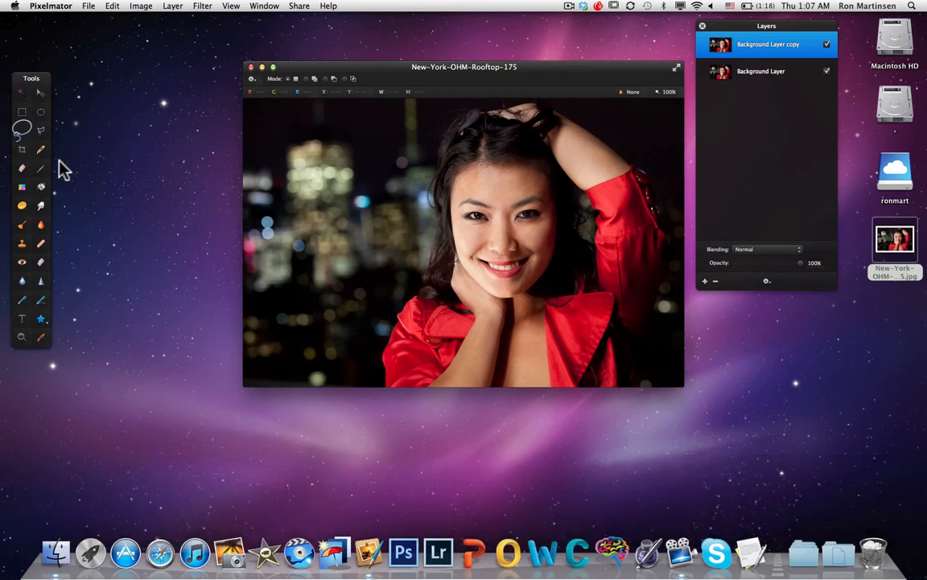
# Step: Select the skin of the woman's face, arm and chest with the Magic Wand, and subtract the jacket collar patch with the Lasso
pyautogui.click(21, 92)
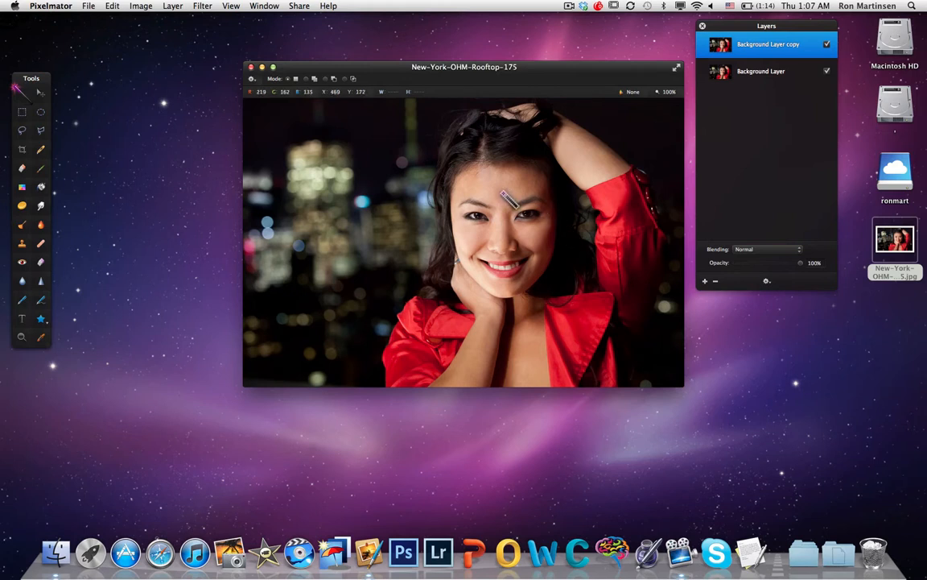
pyautogui.moveTo(503, 193); pyautogui.dragTo(544, 249)
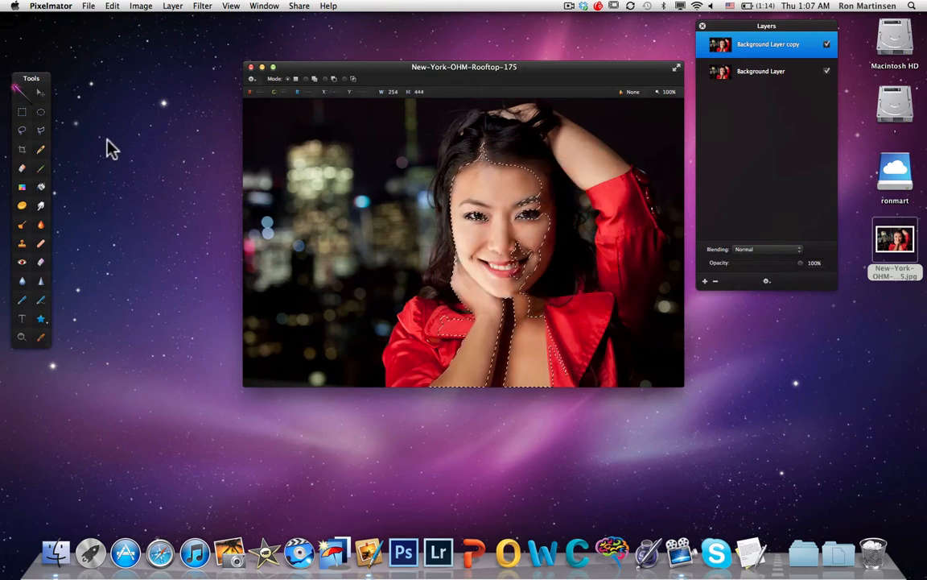
pyautogui.click(23, 130)
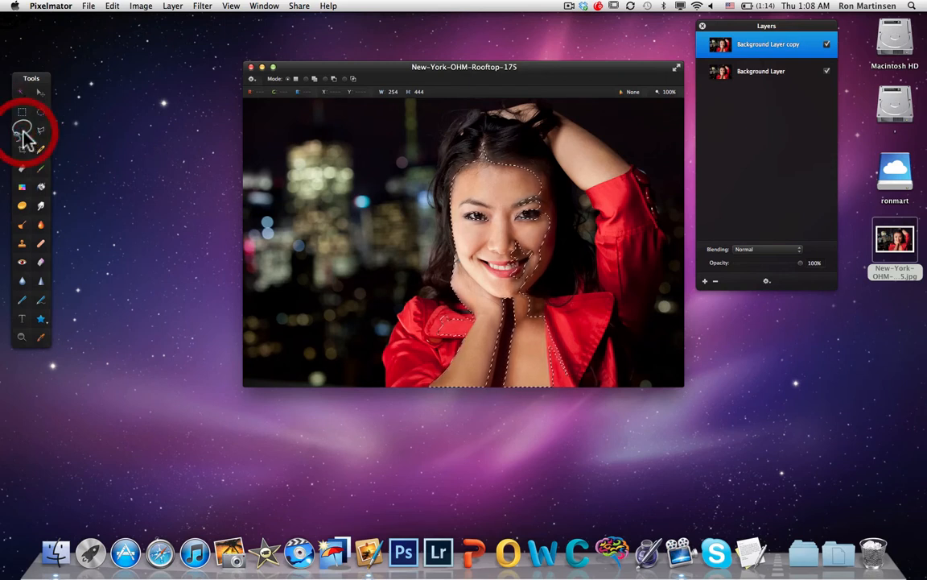
pyautogui.press('alt')
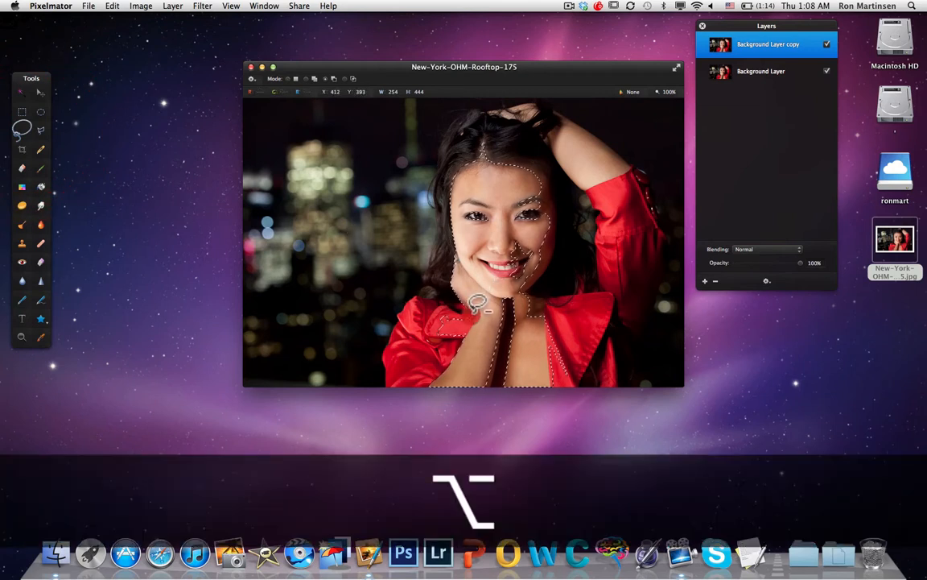
pyautogui.moveTo(472, 320)
pyautogui.mouseDown()
pyautogui.moveTo(459, 342)
pyautogui.moveTo(436, 346)
pyautogui.moveTo(414, 336)
pyautogui.moveTo(422, 302)
pyautogui.mouseUp()
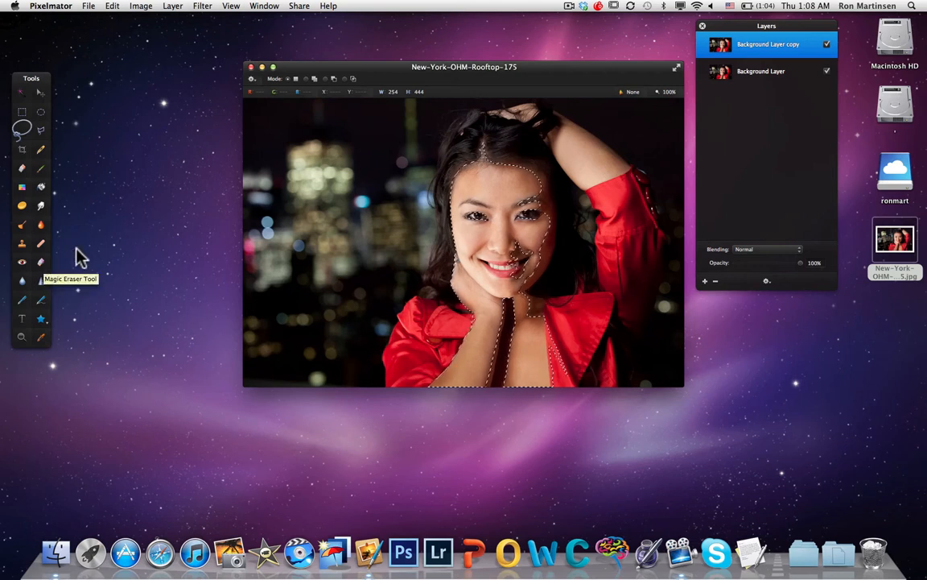
# Step: Darken the selected forehead skin using the Burn tool with an enlarged brush, Highlights range and 50% exposure, and undo the burn
pyautogui.click(38, 225)
pyautogui.click(36, 227)
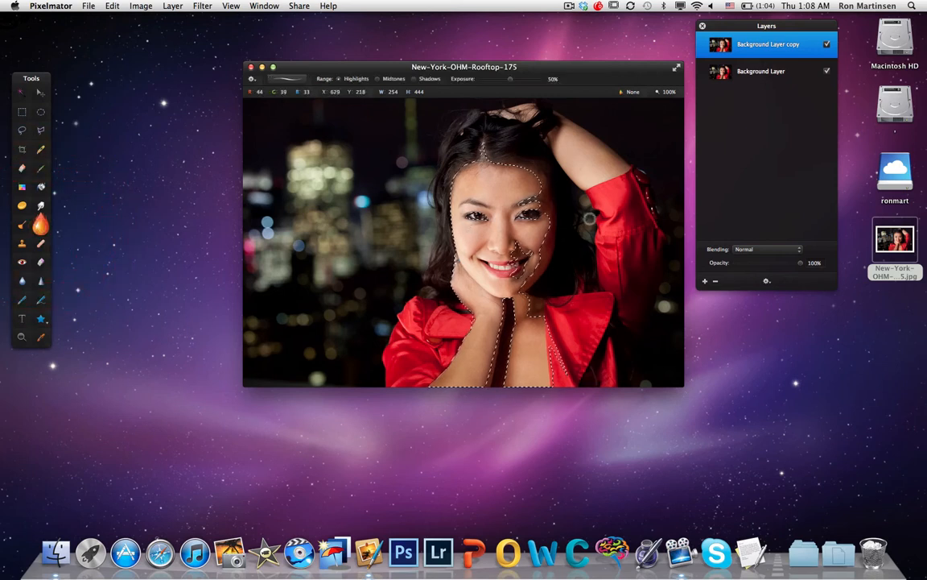
pyautogui.press(']')
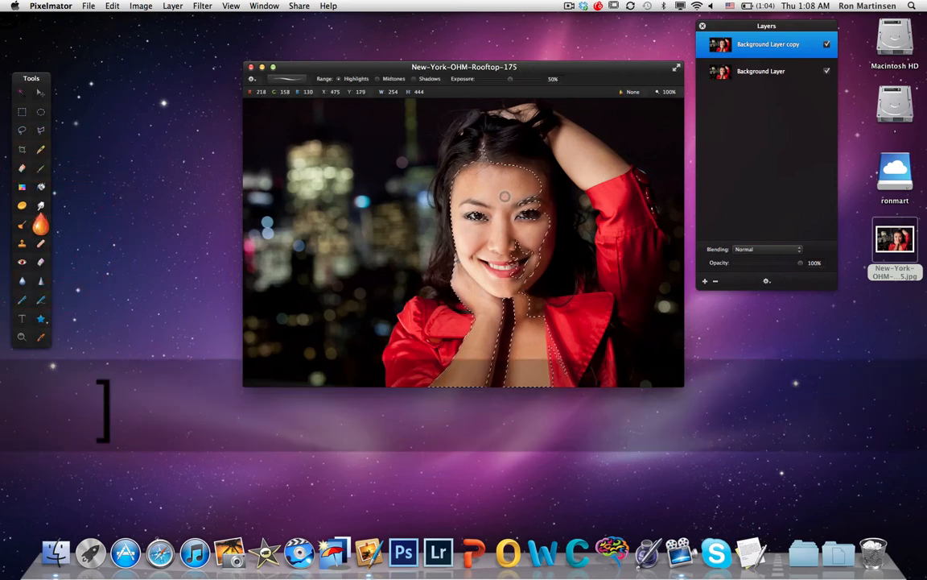
pyautogui.press(']')
pyautogui.press(']')
pyautogui.press(']')
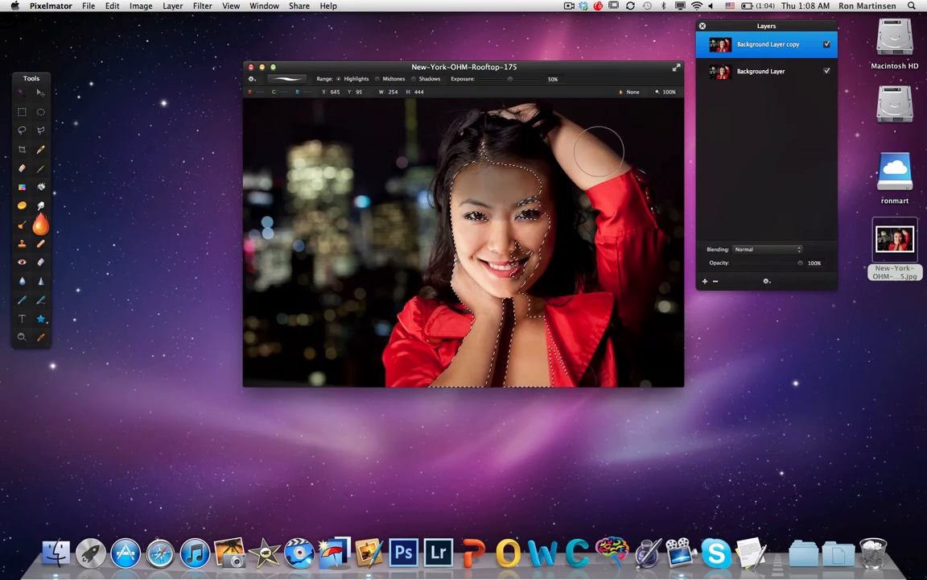
pyautogui.press('super')
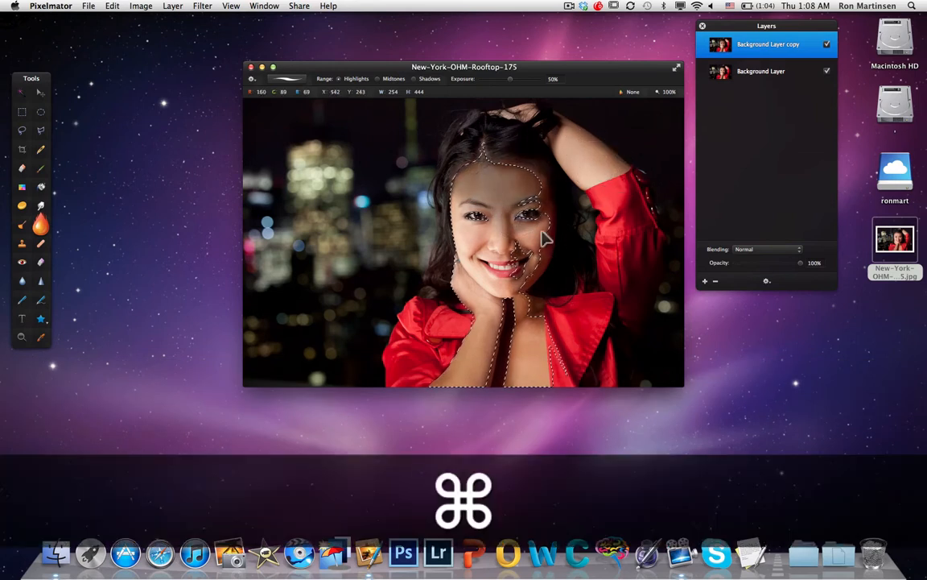
pyautogui.press('super+z')
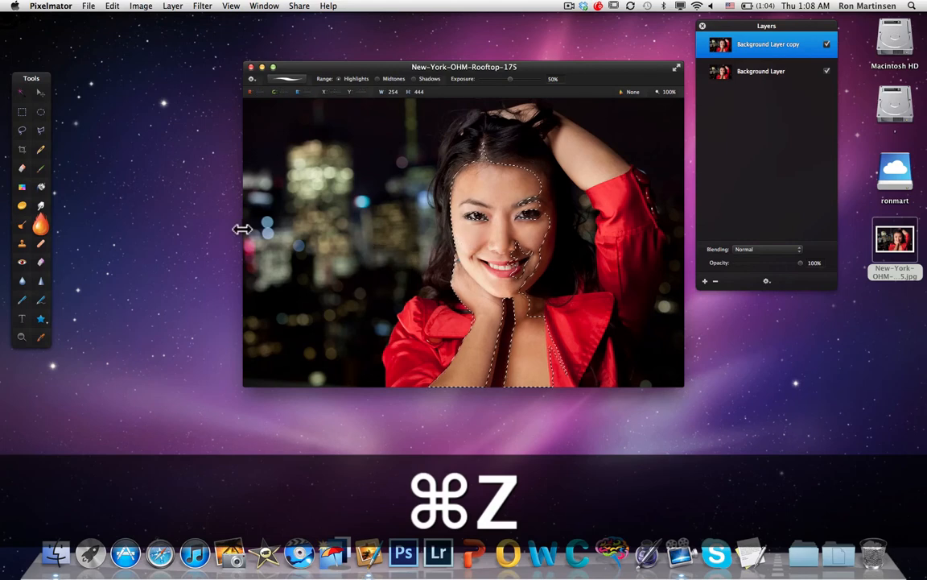
pyautogui.click(21, 167)
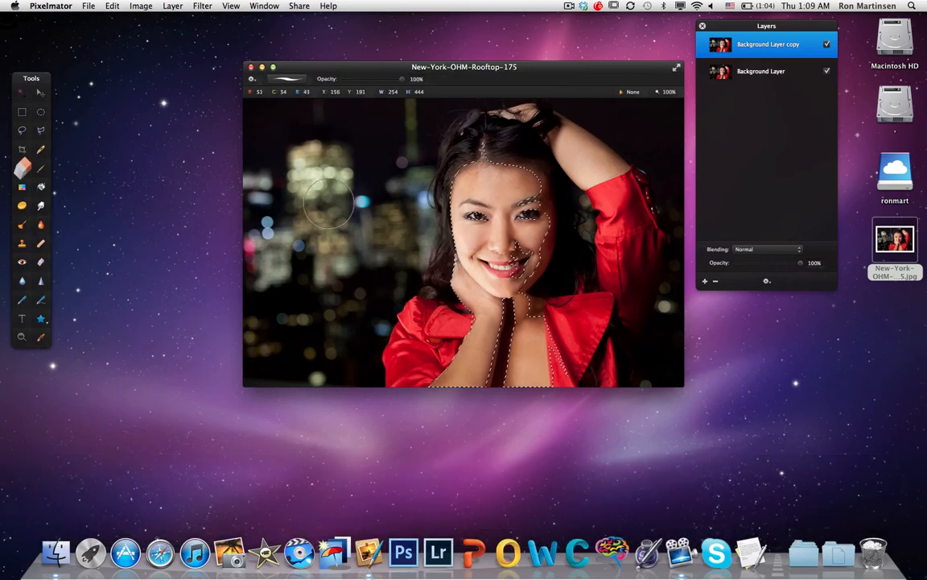
pyautogui.press('[')
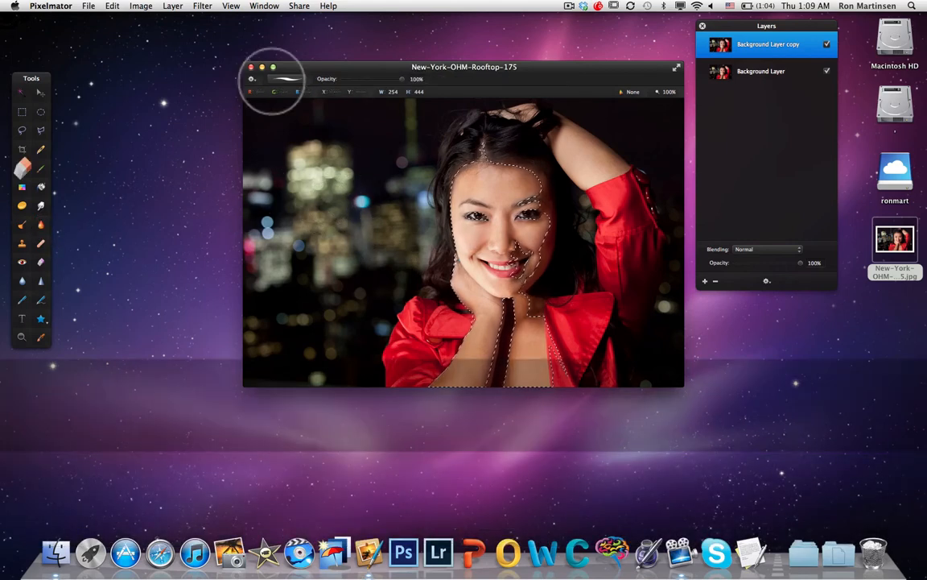
# Step: Soften the selected skin with a Gaussian Blur of 0.9 px radius, and deselect it
pyautogui.click(202, 7)
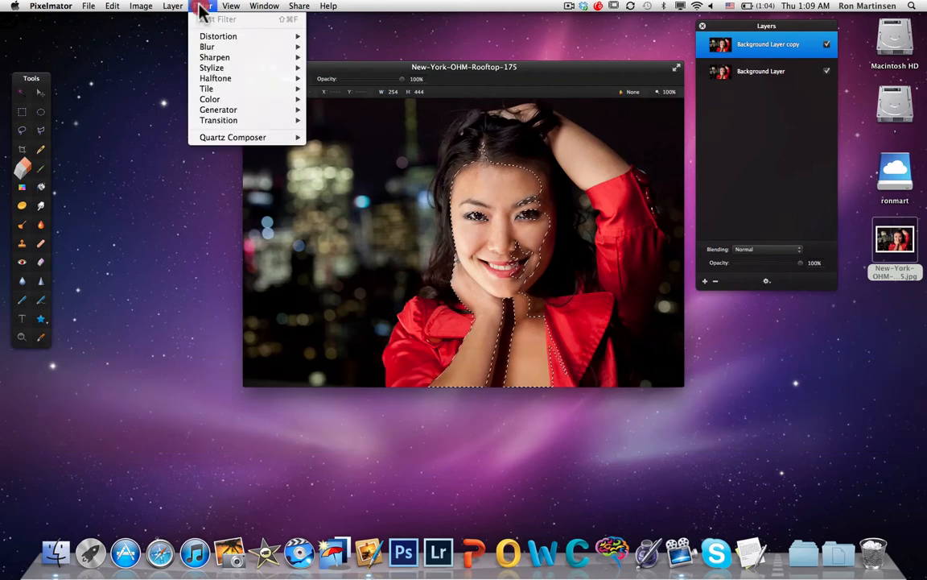
pyautogui.moveTo(211, 46)
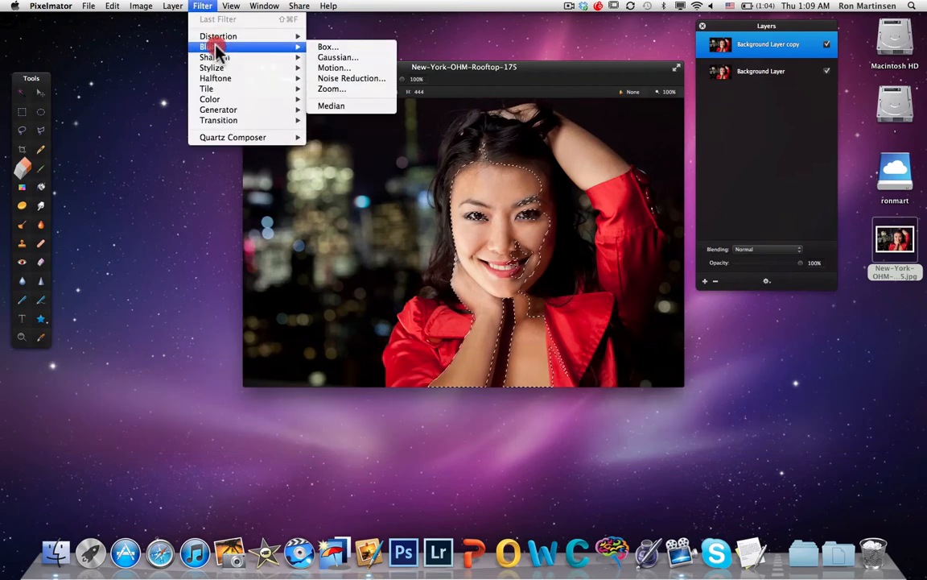
pyautogui.click(331, 56)
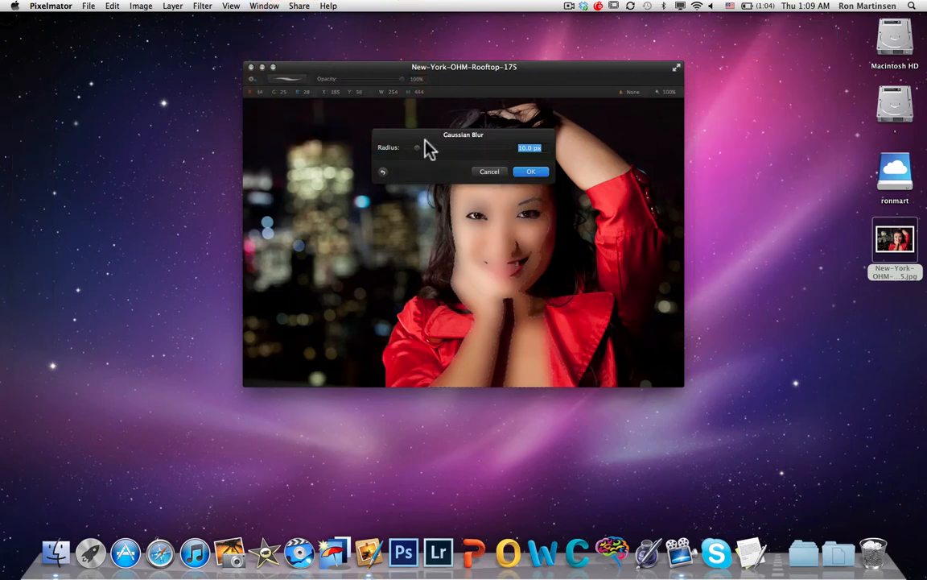
pyautogui.moveTo(418, 149); pyautogui.dragTo(408, 151)
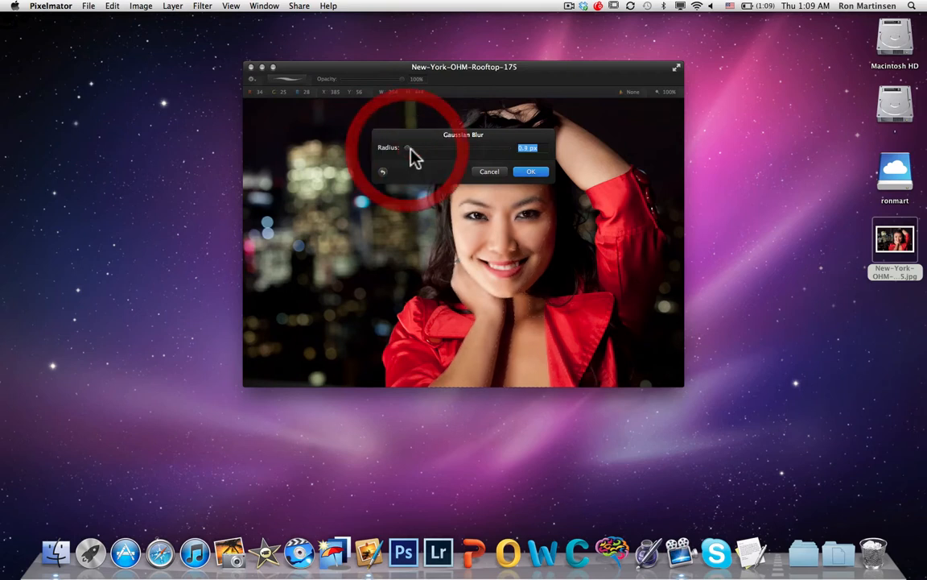
pyautogui.click(536, 174)
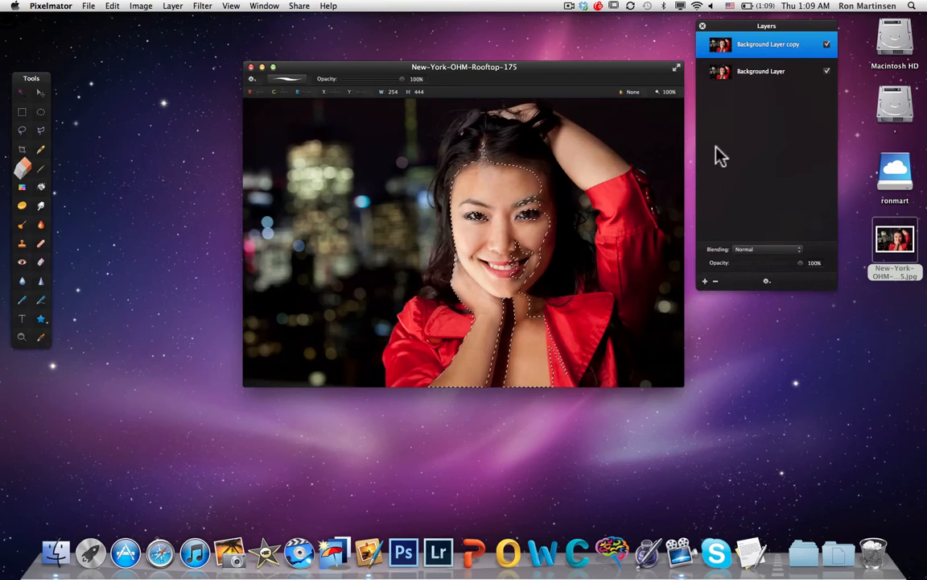
pyautogui.press('super+d')
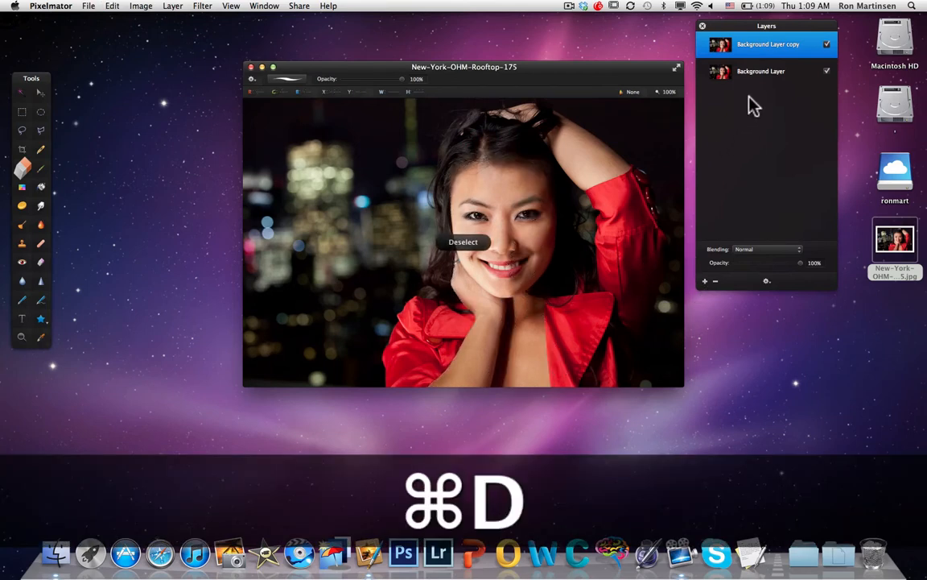
# Step: Compare the retouched photo with the original by hiding and showing the Background Layer copy
pyautogui.click(828, 46)
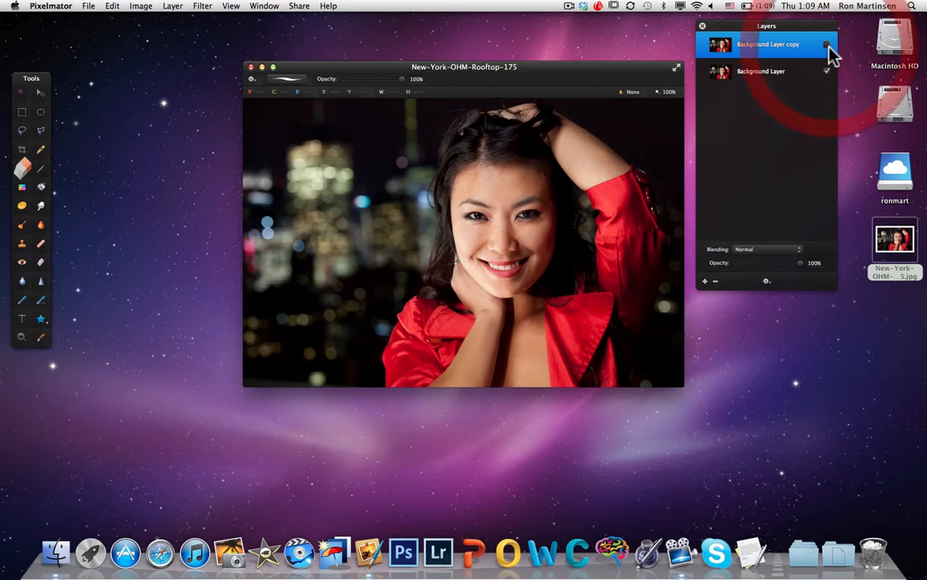
pyautogui.click(828, 45)
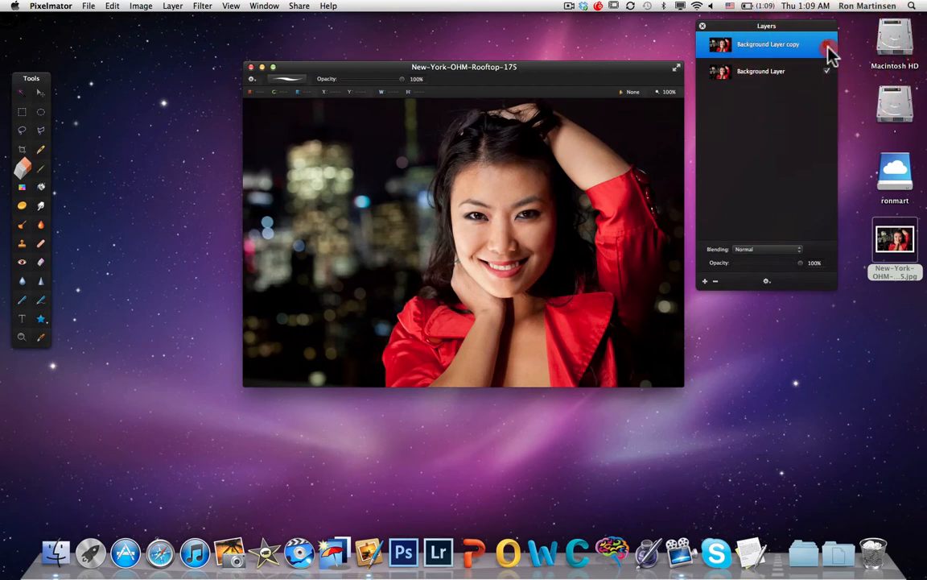
pyautogui.click(828, 45)
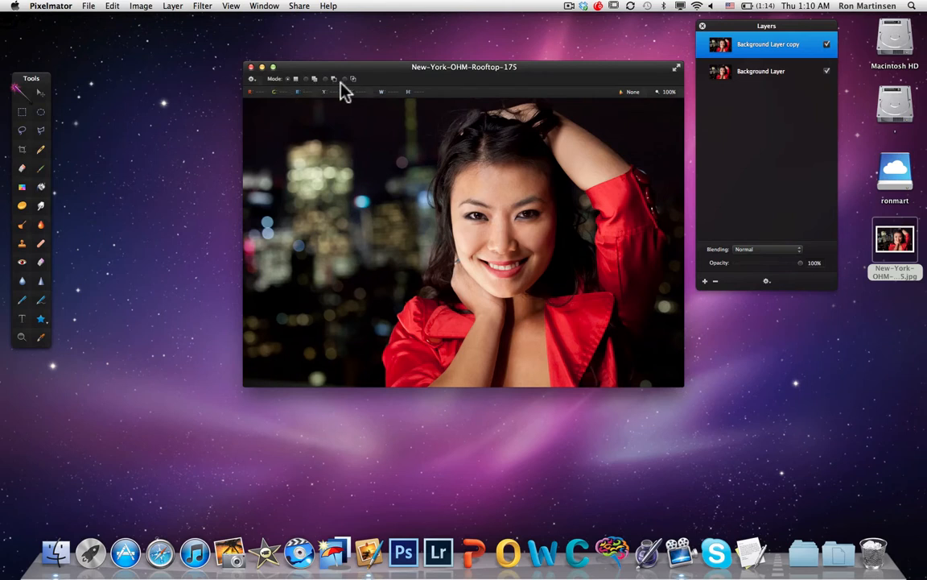
pyautogui.moveTo(330, 84); pyautogui.dragTo(328, 83)
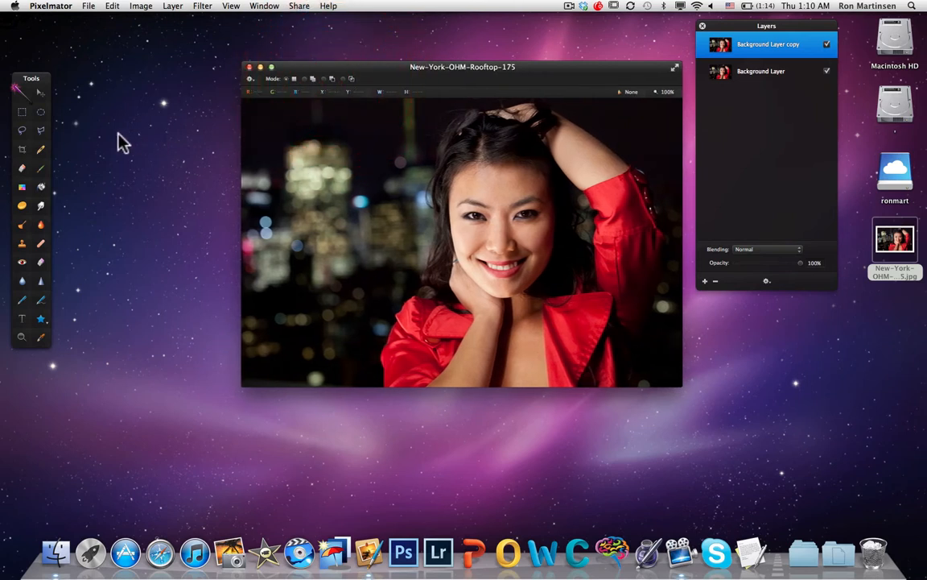
pyautogui.click(20, 127)
pyautogui.click(45, 183)
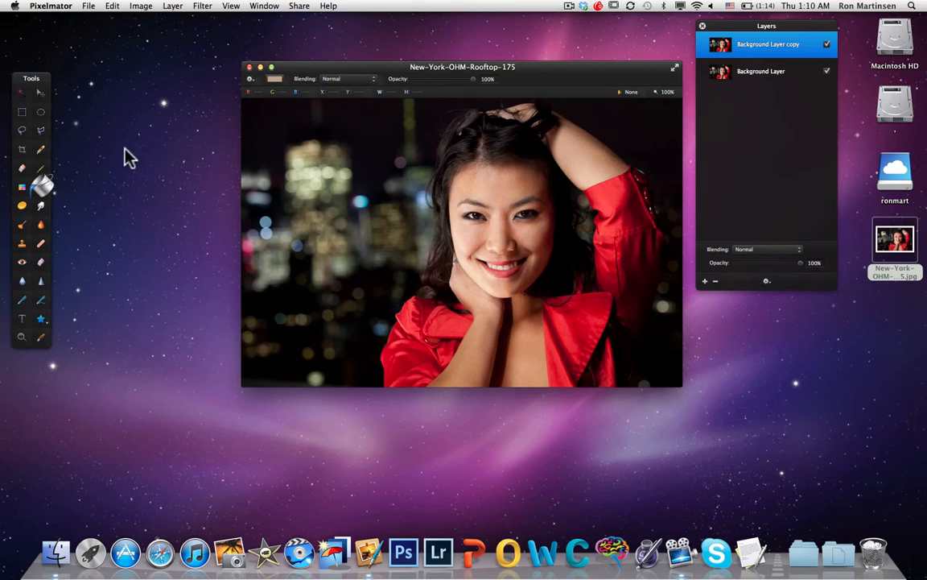
# Step: Darken a spot on the woman's forehead with the Burn tool, look over the image adjustments and filters, and undo the burn
pyautogui.click(30, 227)
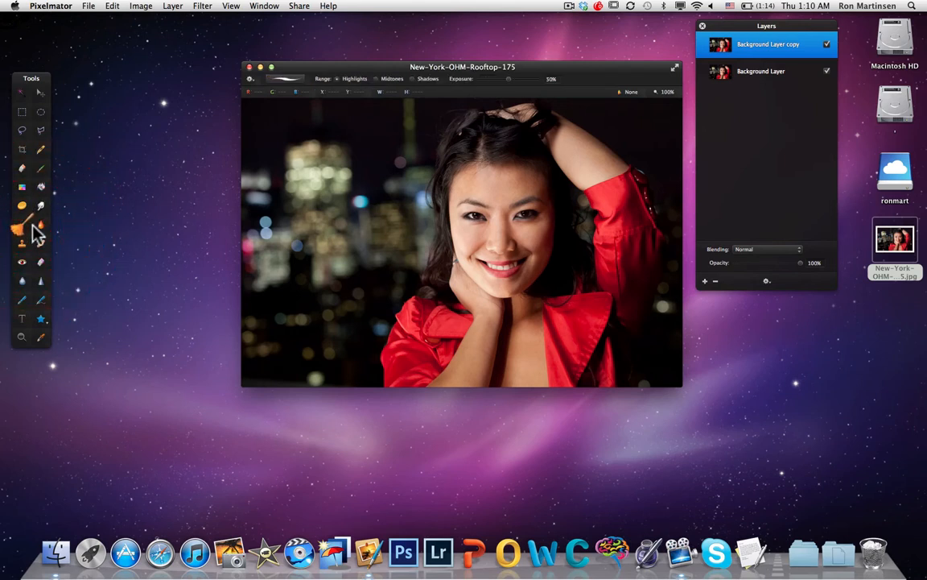
pyautogui.click(494, 202)
pyautogui.click(115, 7)
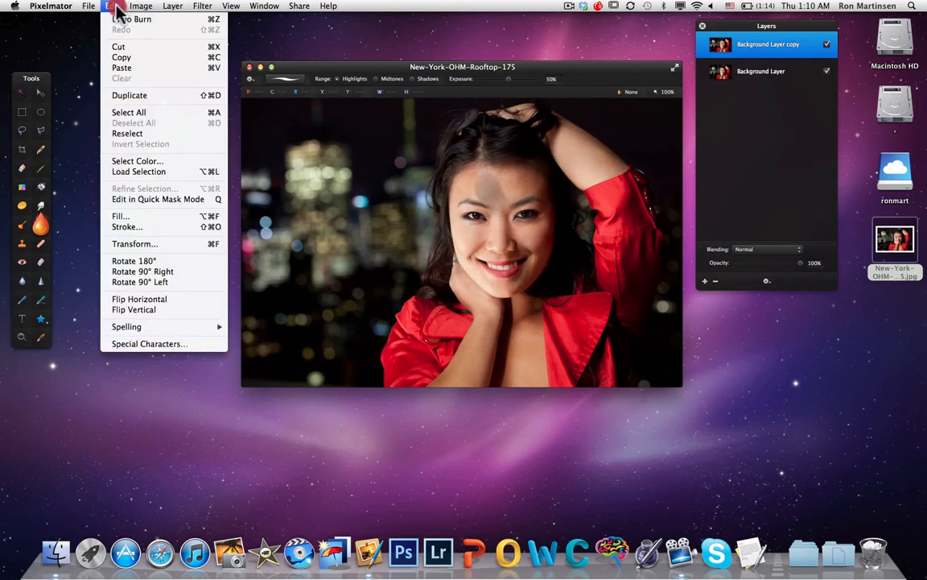
pyautogui.moveTo(128, 10)
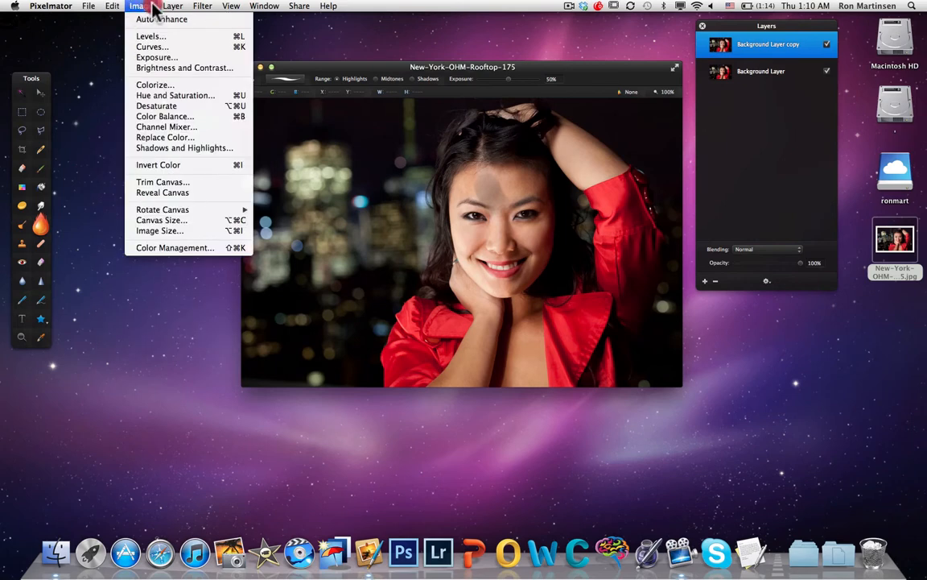
pyautogui.moveTo(203, 9)
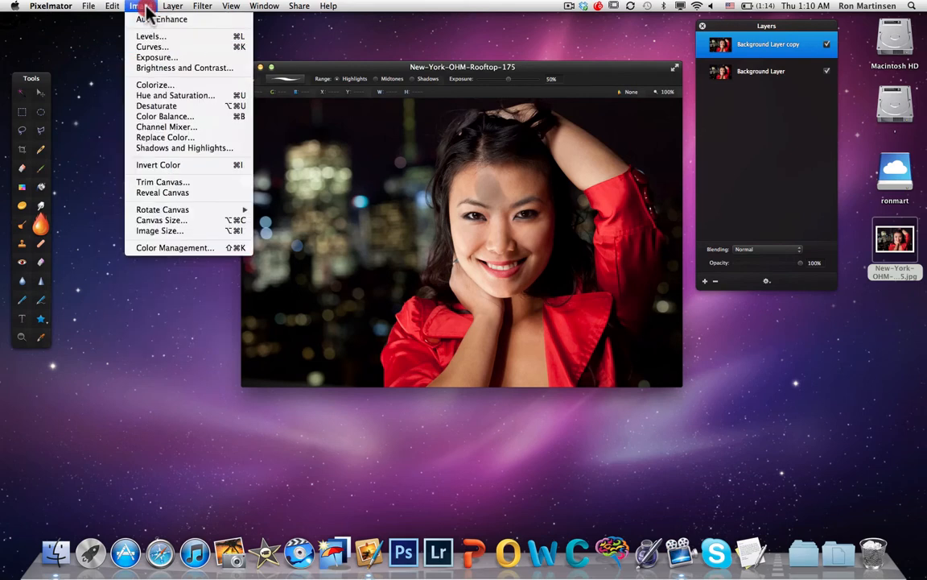
pyautogui.moveTo(175, 11)
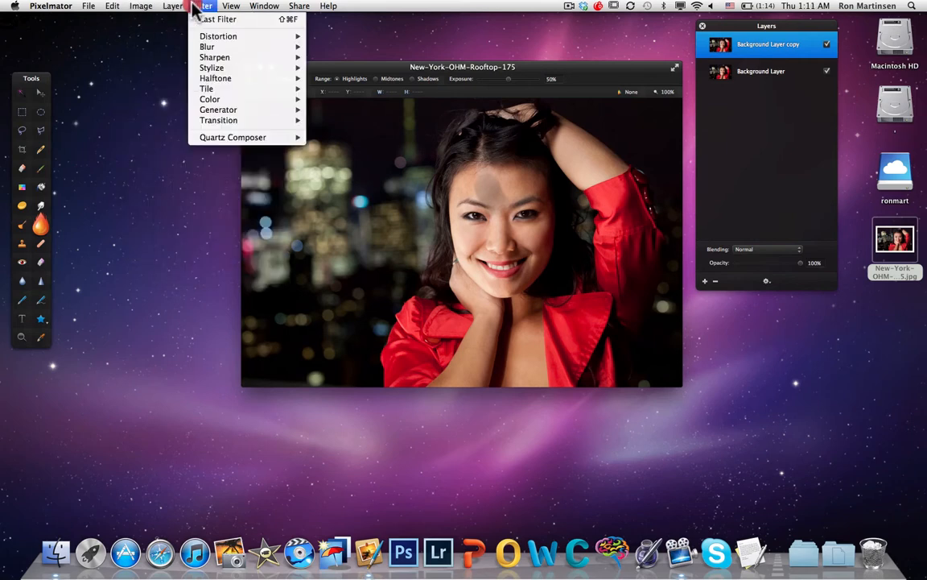
pyautogui.click(196, 9)
pyautogui.press('super+z')
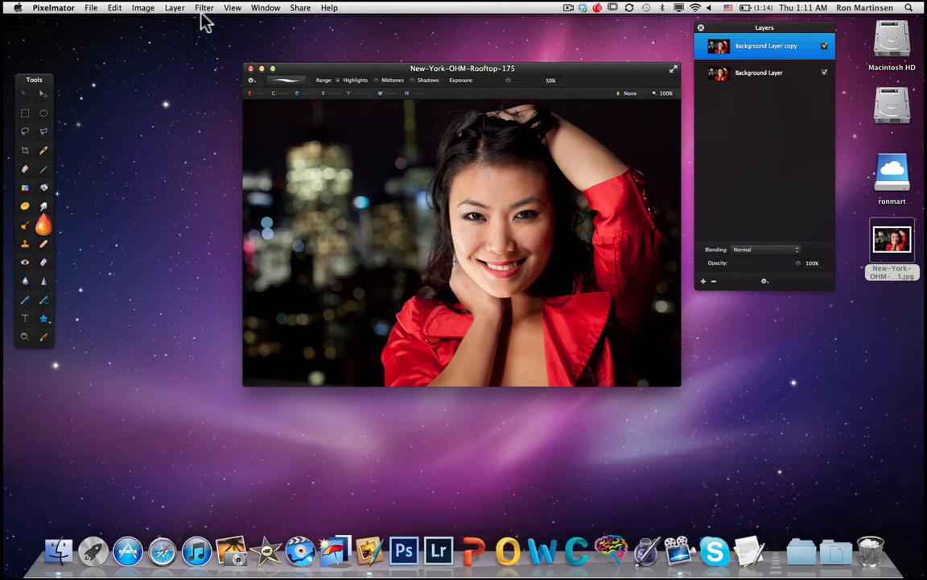
# Step: Preview the Eightfold Reflected Tile filter at 17.4° and 84.1 px width with its centre on the jacket, then on the face, and cancel it
pyautogui.click(205, 9)
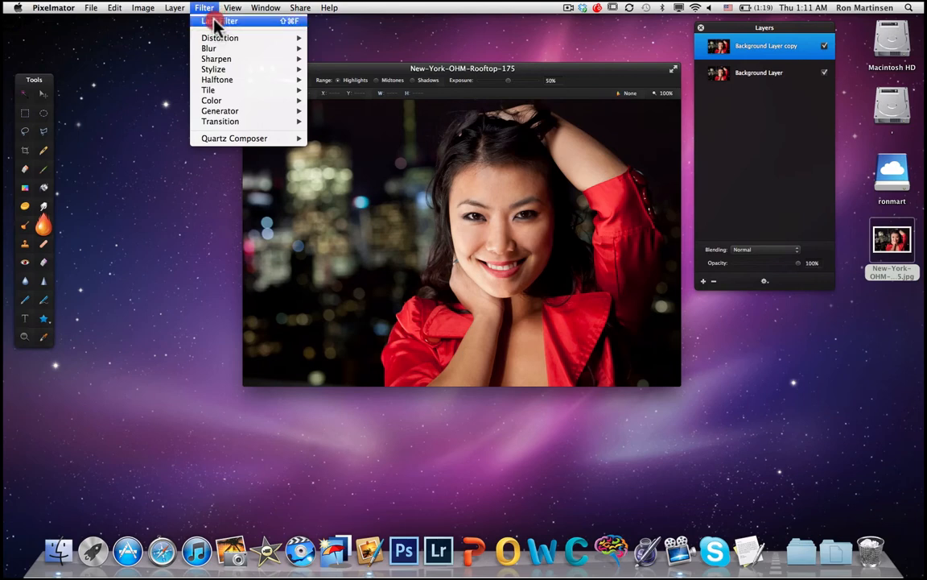
pyautogui.moveTo(214, 37)
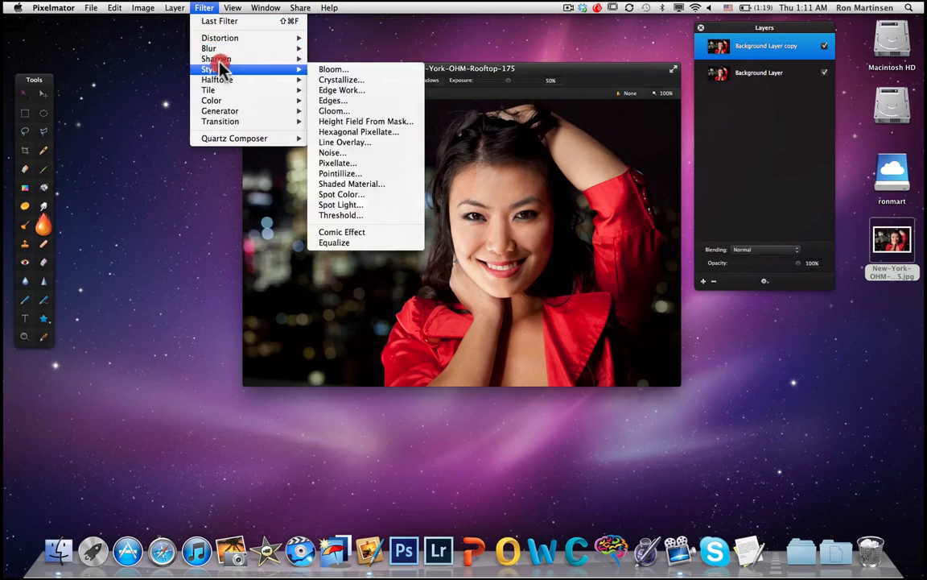
pyautogui.moveTo(291, 72)
pyautogui.moveTo(284, 94)
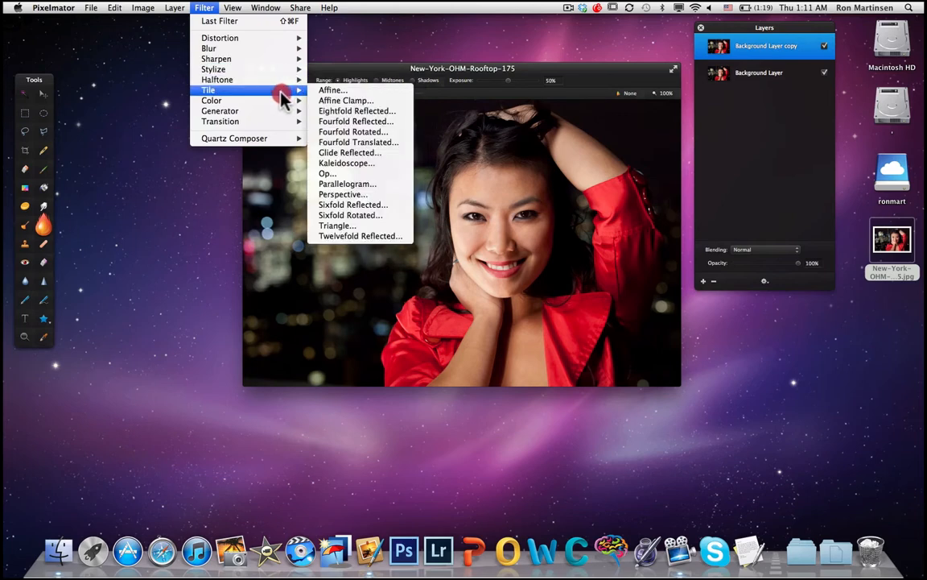
pyautogui.click(331, 113)
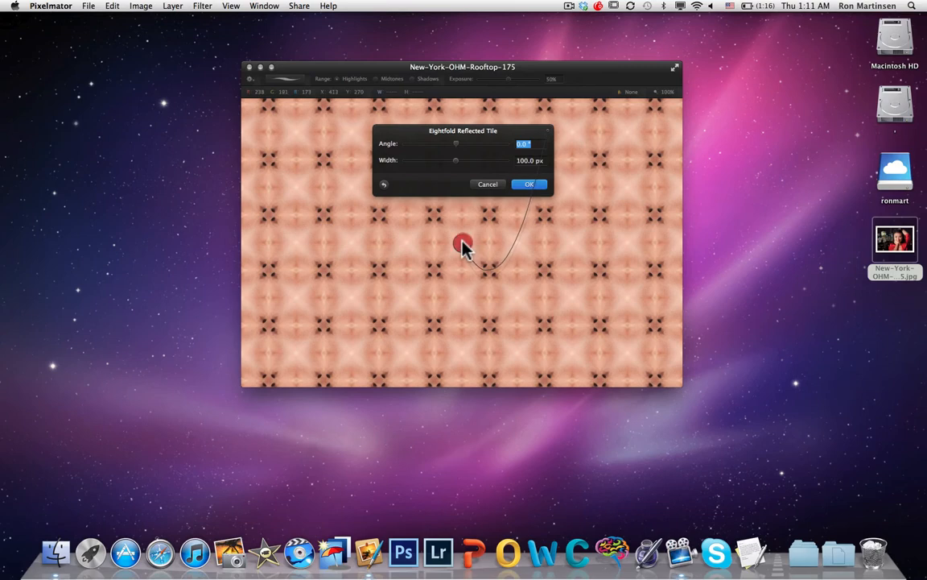
pyautogui.moveTo(464, 245); pyautogui.dragTo(542, 325)
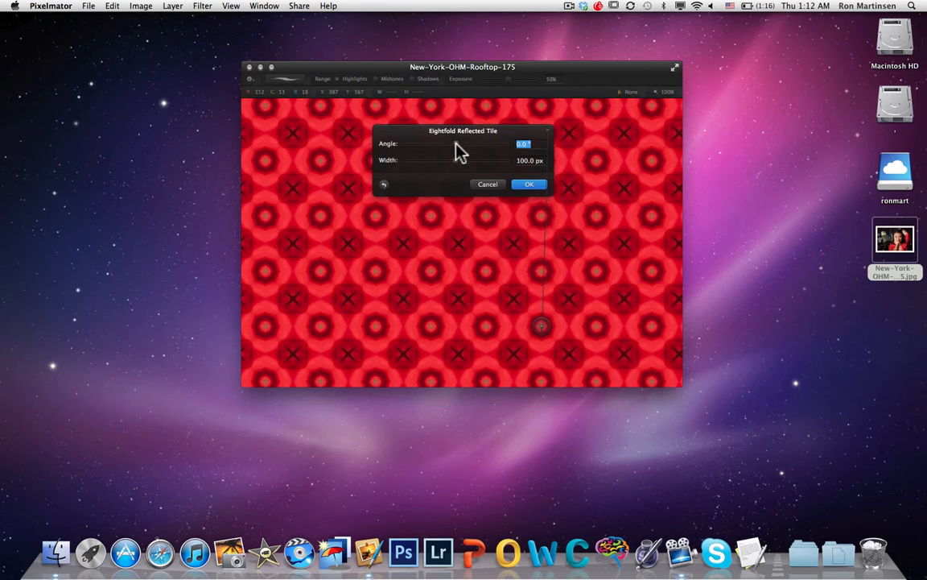
pyautogui.moveTo(455, 143); pyautogui.dragTo(447, 178)
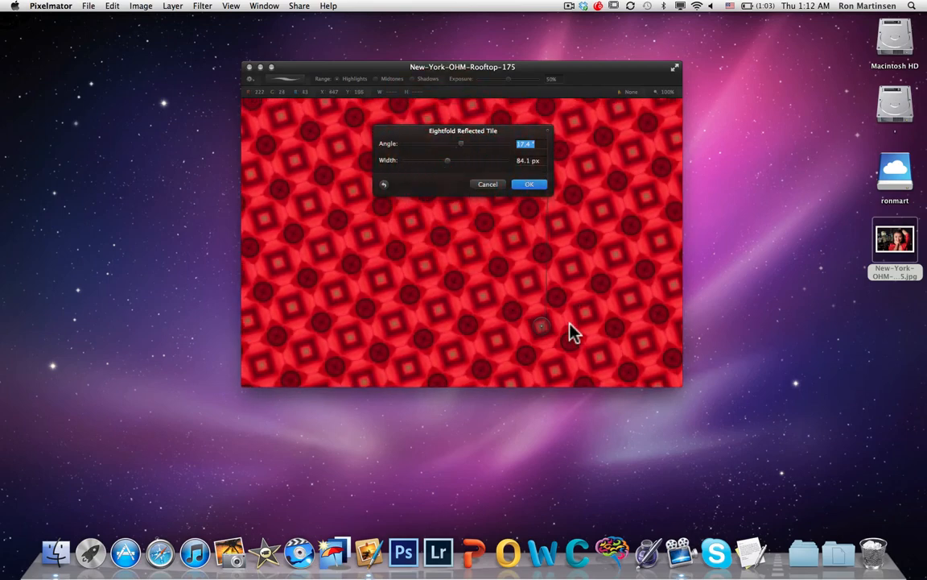
pyautogui.moveTo(544, 333); pyautogui.dragTo(466, 260)
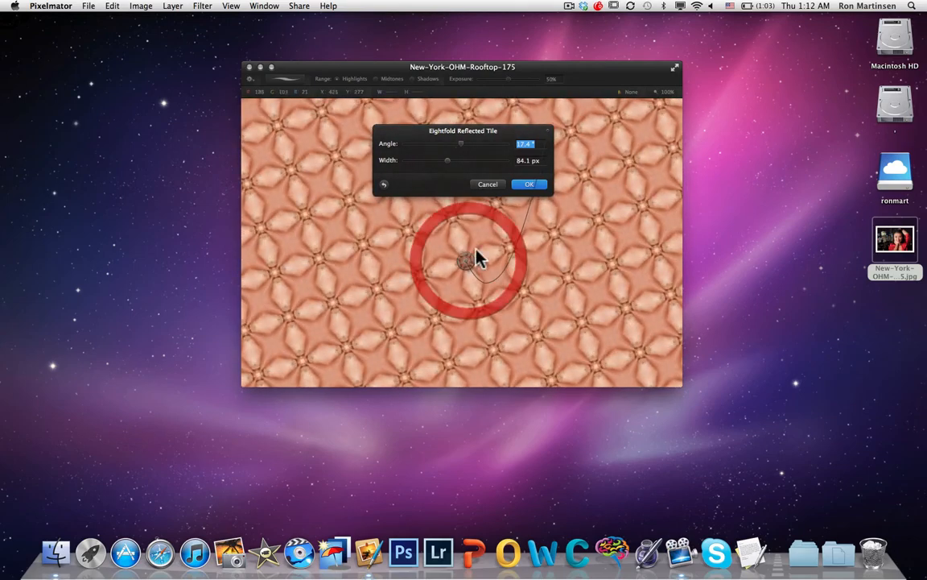
pyautogui.click(489, 185)
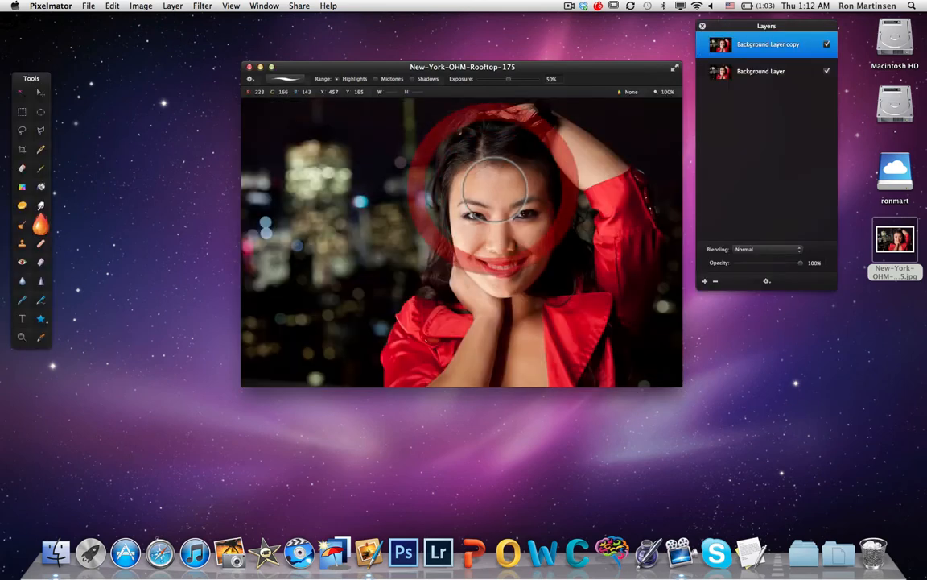
# Step: Preview the Affine Clamp filter with a moved centre, -10.4° angle, 22.2% scale, 170.7% stretch and 6.5% skew, reset it, and cancel
pyautogui.click(200, 6)
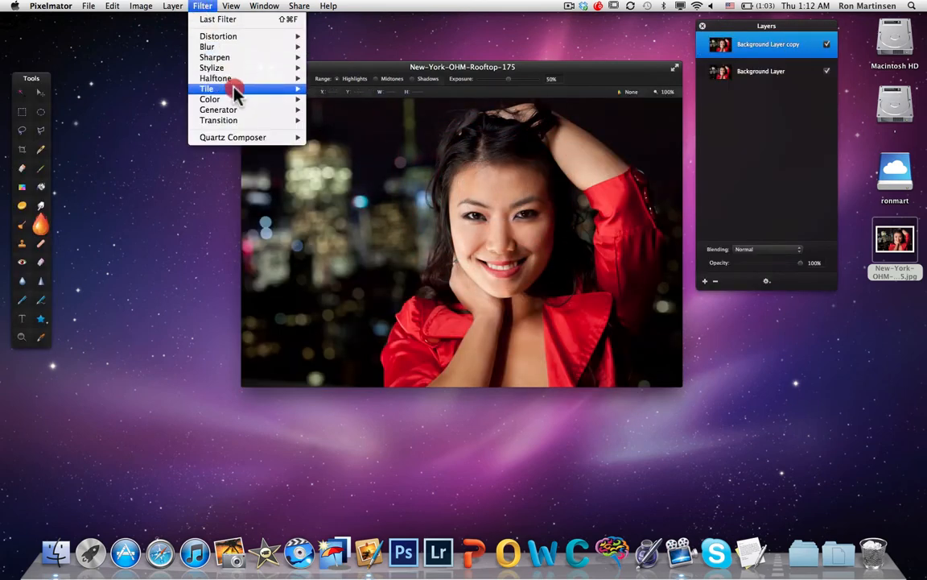
pyautogui.moveTo(234, 101)
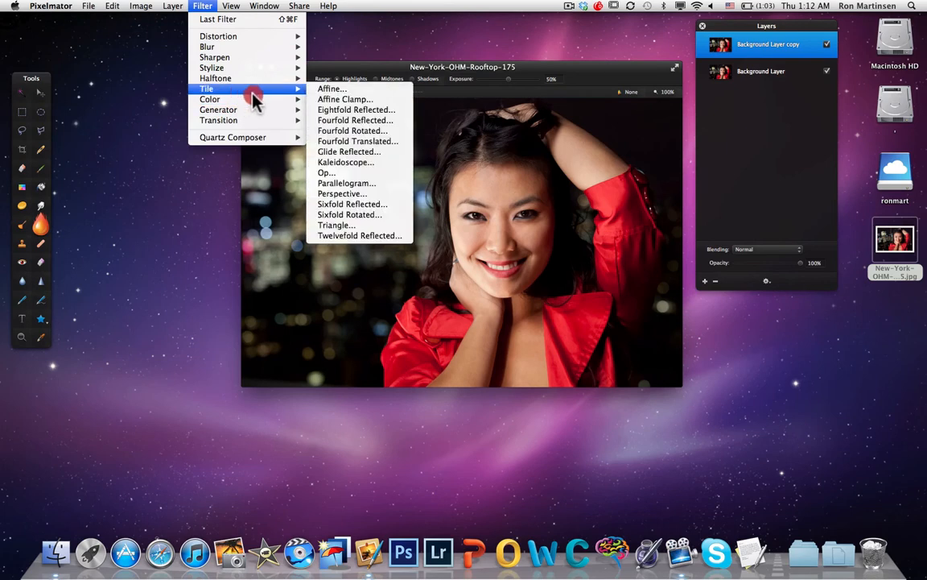
pyautogui.click(331, 98)
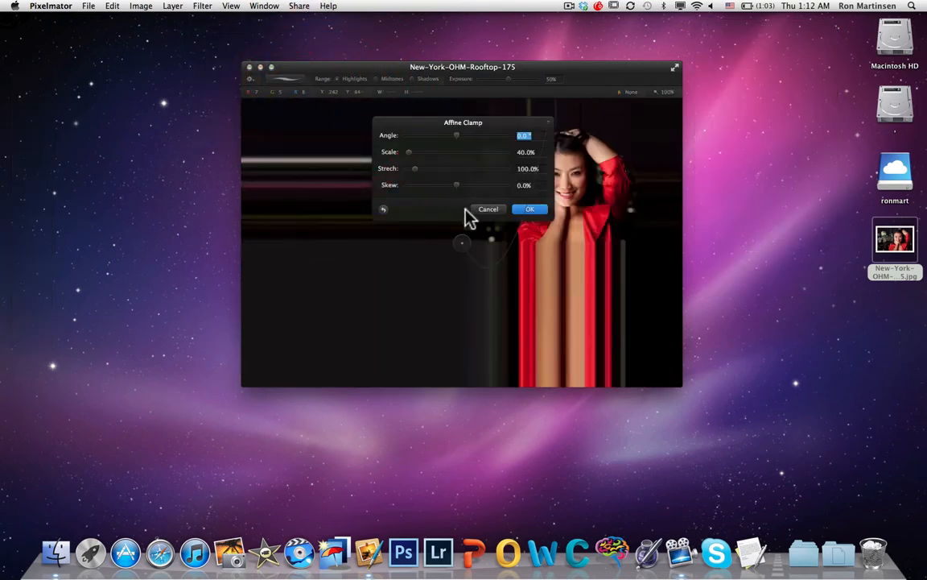
pyautogui.moveTo(461, 243)
pyautogui.mouseDown()
pyautogui.moveTo(323, 306)
pyautogui.moveTo(290, 286)
pyautogui.moveTo(456, 325)
pyautogui.moveTo(565, 257)
pyautogui.moveTo(490, 290)
pyautogui.moveTo(383, 297)
pyautogui.mouseUp()
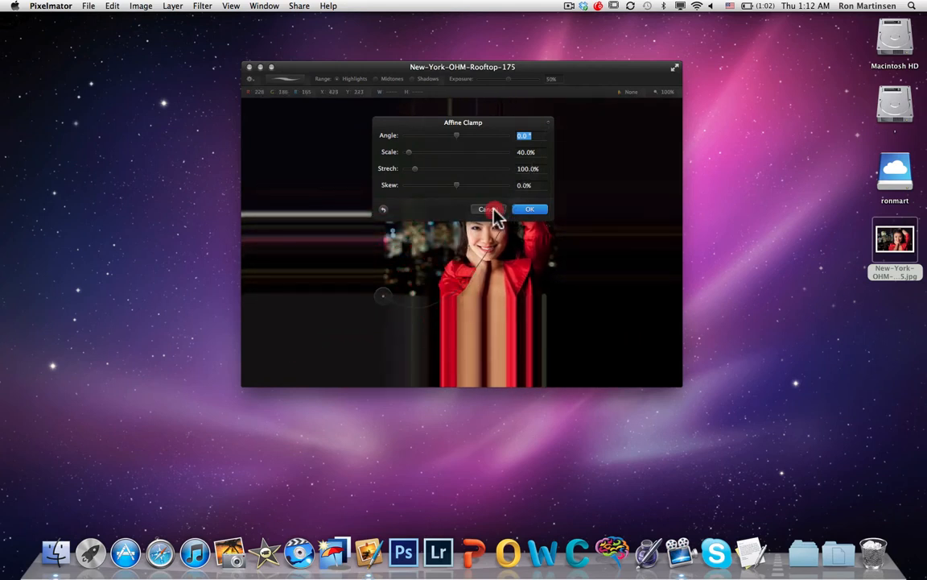
pyautogui.moveTo(416, 171)
pyautogui.mouseDown()
pyautogui.moveTo(455, 182)
pyautogui.moveTo(425, 180)
pyautogui.moveTo(421, 156)
pyautogui.moveTo(407, 154)
pyautogui.mouseUp()
pyautogui.moveTo(455, 136); pyautogui.dragTo(453, 136)
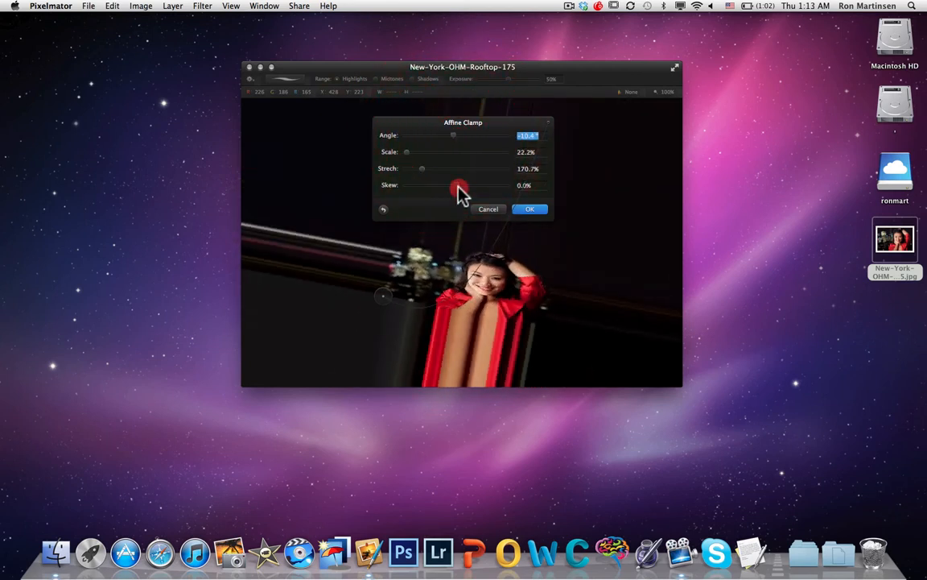
pyautogui.moveTo(457, 188); pyautogui.dragTo(462, 195)
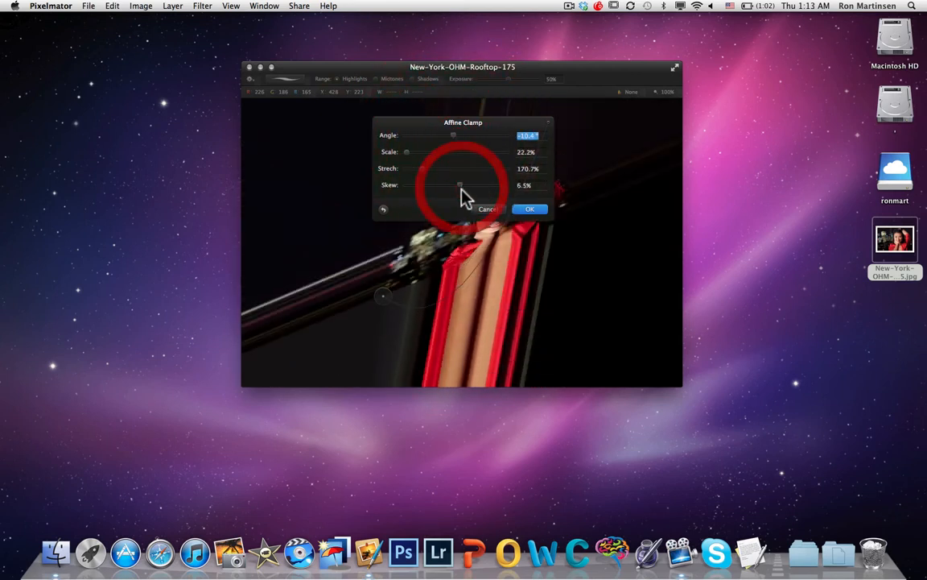
pyautogui.click(384, 210)
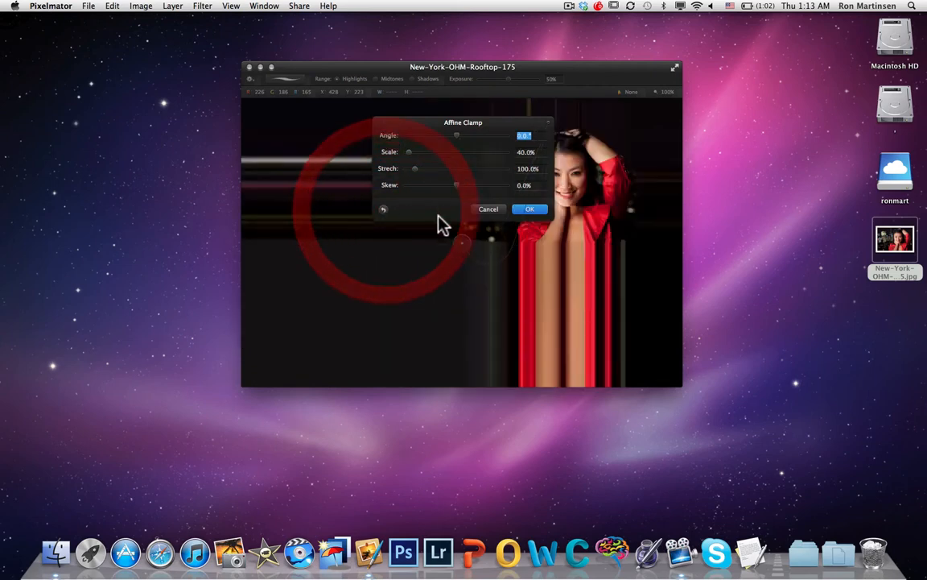
pyautogui.click(485, 211)
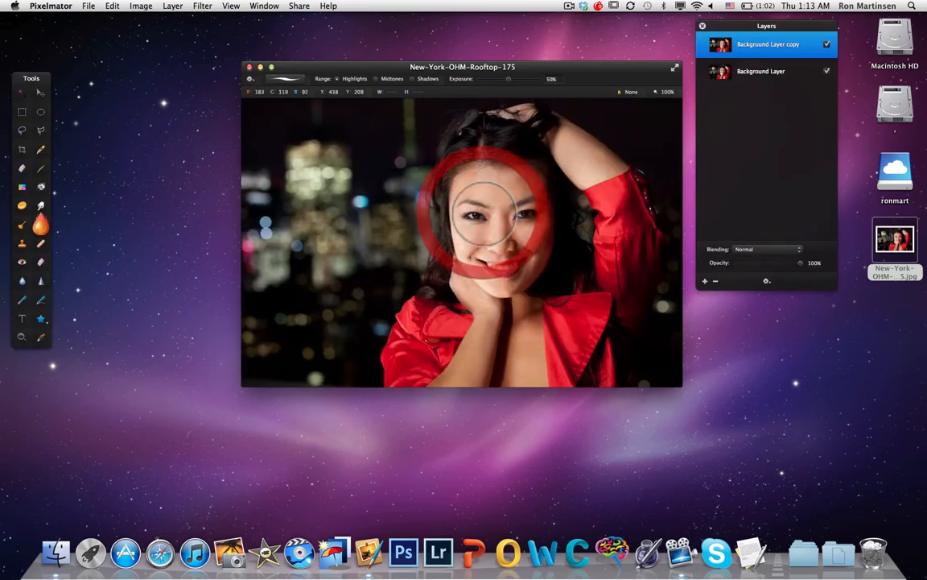
# Step: Preview the Copy Machine transition on the portrait with its time reduced to about 23, and cancel it
pyautogui.click(202, 5)
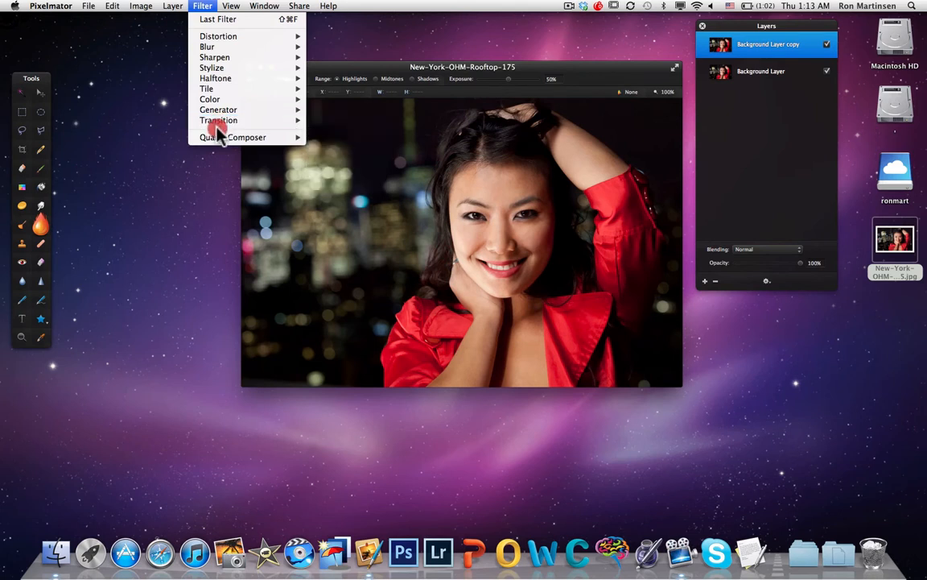
pyautogui.moveTo(219, 122)
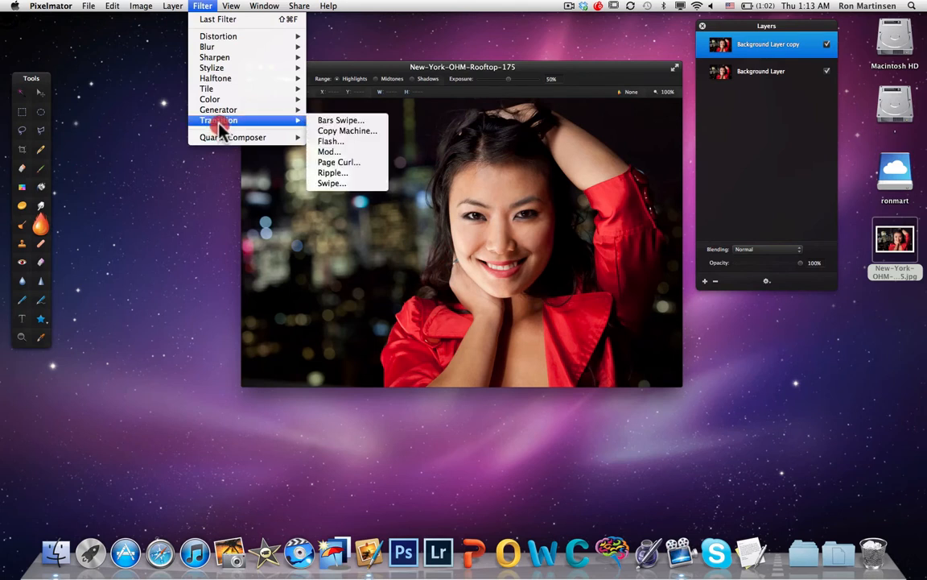
pyautogui.click(344, 130)
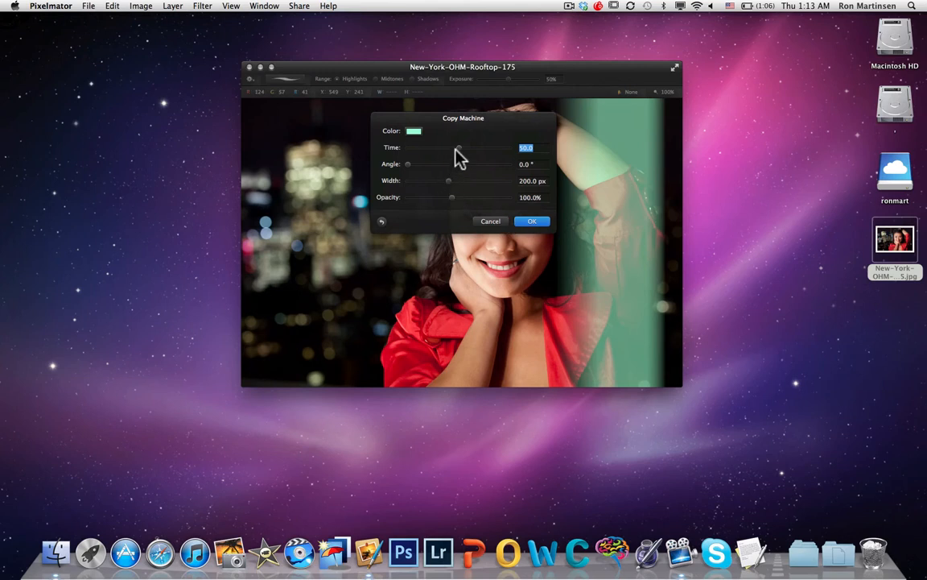
pyautogui.moveTo(460, 148); pyautogui.dragTo(434, 154)
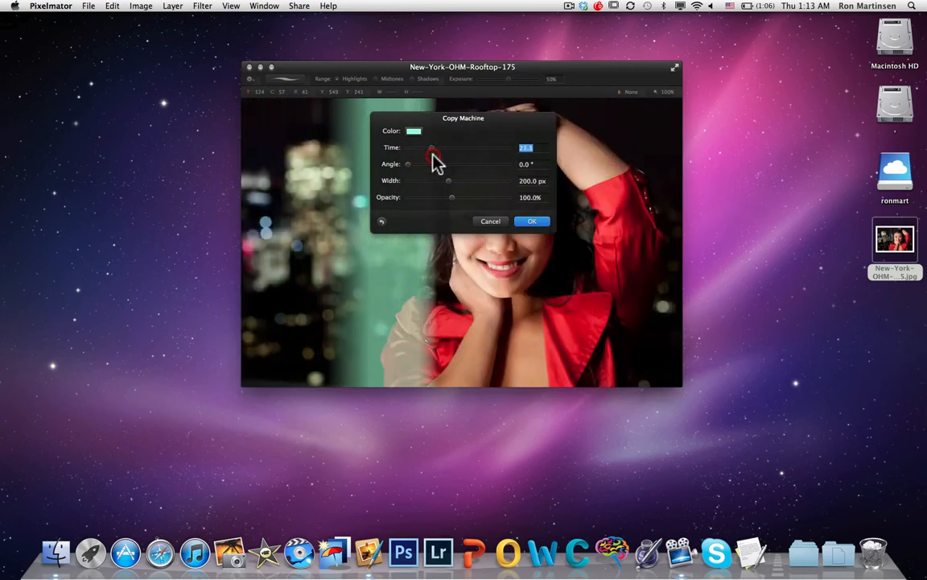
pyautogui.click(489, 222)
# Step: Preview the Page Curl transition with a time of about 18, -45.1° angle and 92.7 px radius, and cancel it
pyautogui.click(202, 6)
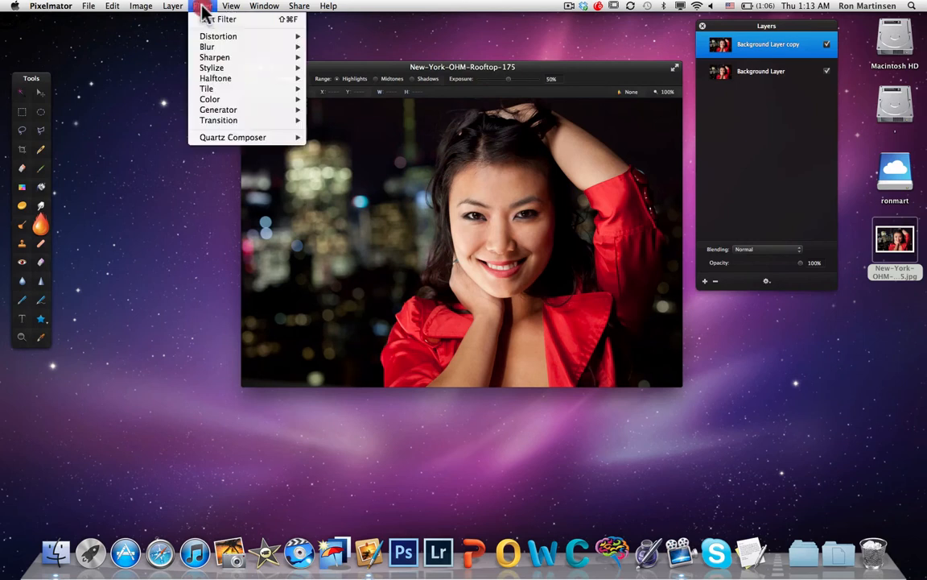
pyautogui.click(217, 119)
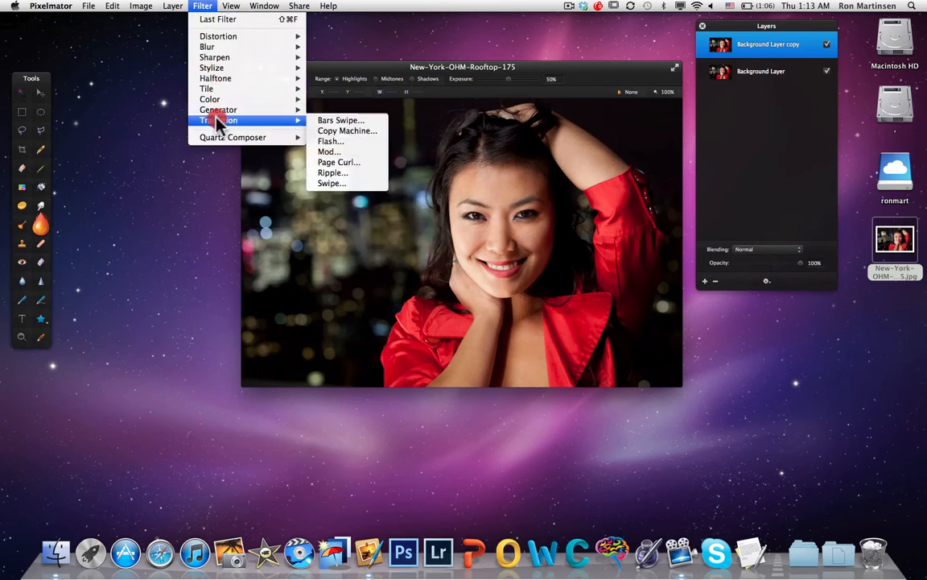
pyautogui.click(333, 163)
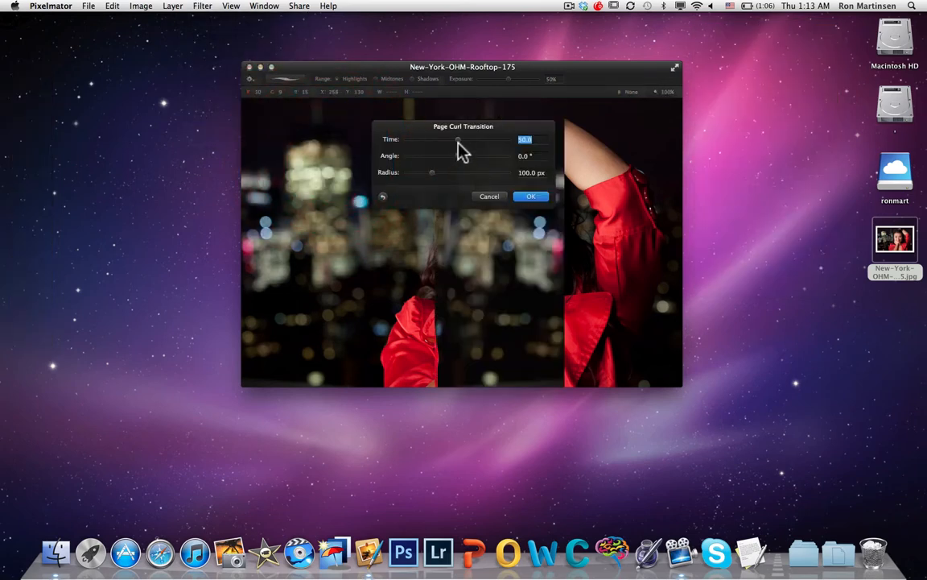
pyautogui.moveTo(458, 143); pyautogui.dragTo(424, 155)
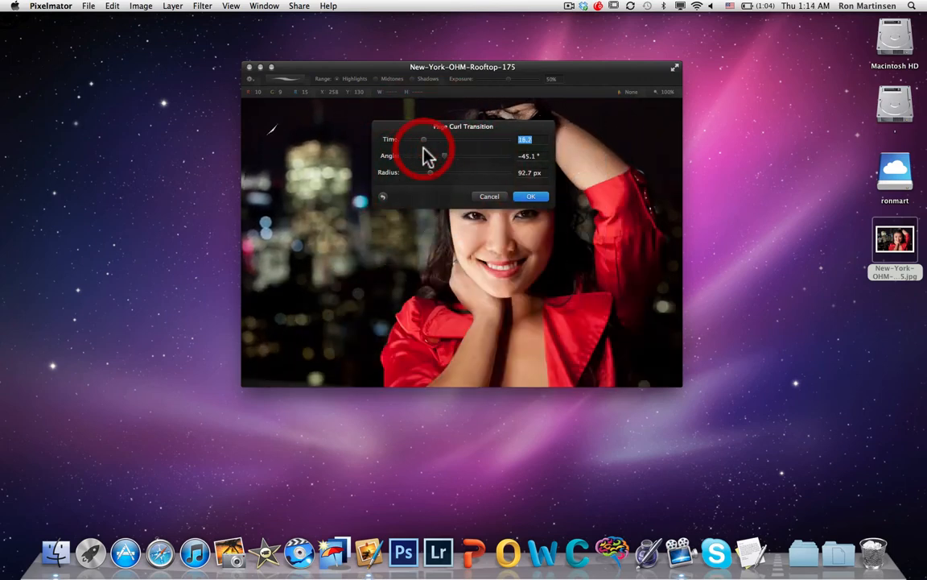
pyautogui.click(479, 196)
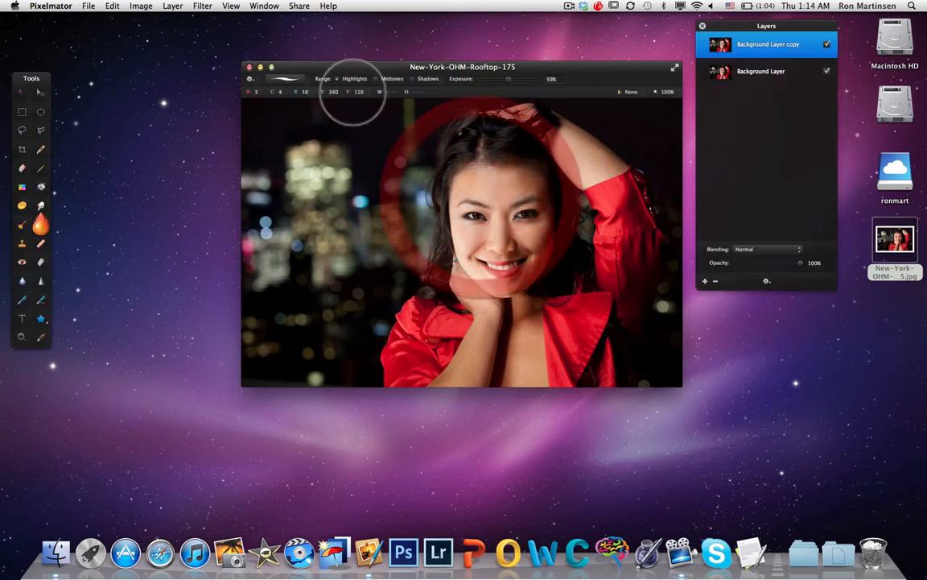
# Step: Browse the Transition and Quartz Composer filters, try a comic-style colour halftone effect on the Background Layer copy, and undo it
pyautogui.click(173, 7)
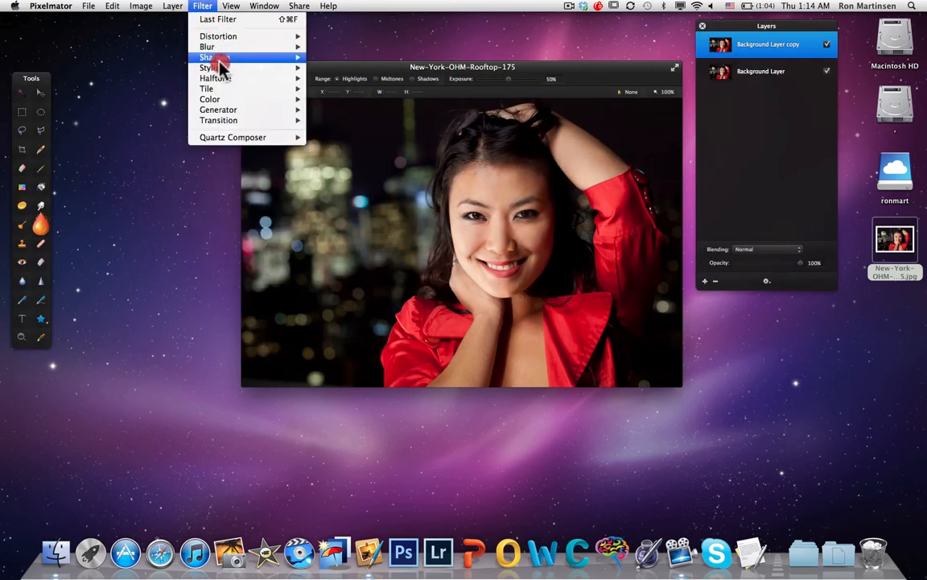
pyautogui.click(219, 115)
pyautogui.click(222, 119)
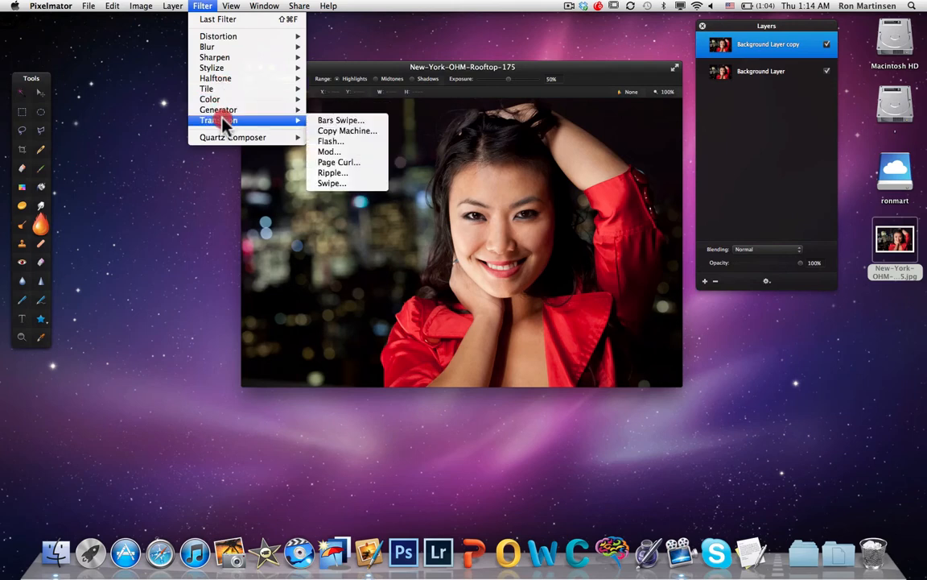
pyautogui.click(225, 137)
pyautogui.click(343, 65)
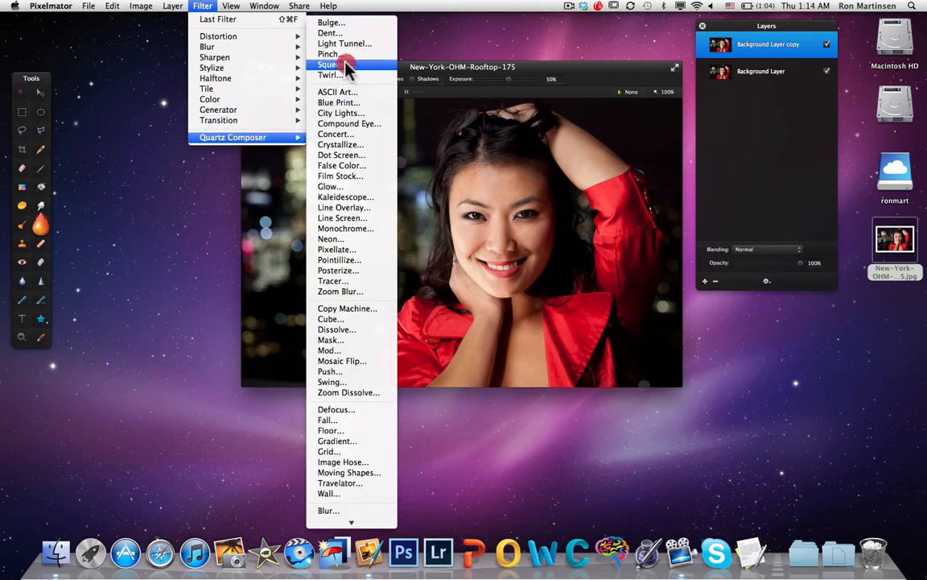
pyautogui.moveTo(346, 56); pyautogui.dragTo(348, 458)
pyautogui.click(402, 298)
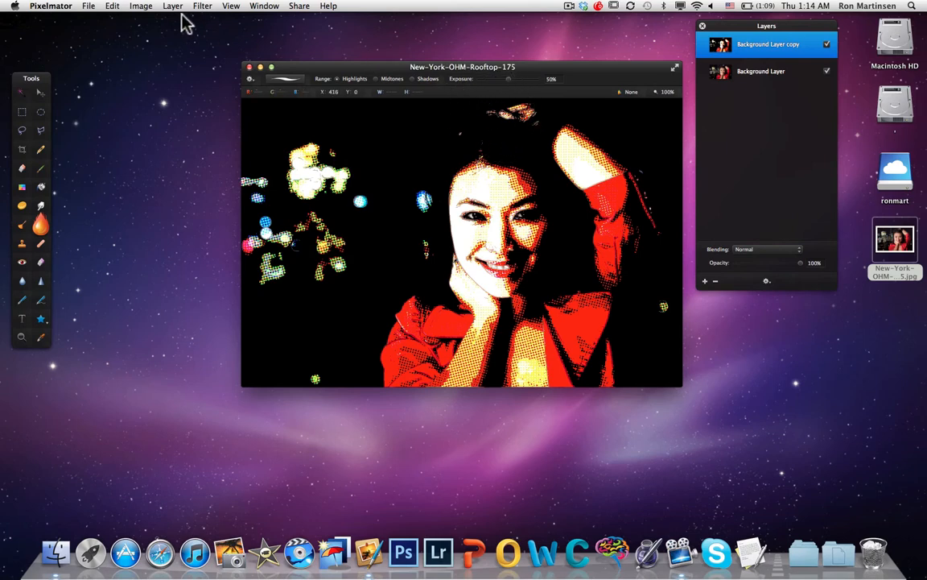
pyautogui.press('cmd+z')
# Step: Preview the Quartz Composer Mosaic Flip filter with six columns and a time of about 18, and cancel it
pyautogui.click(206, 8)
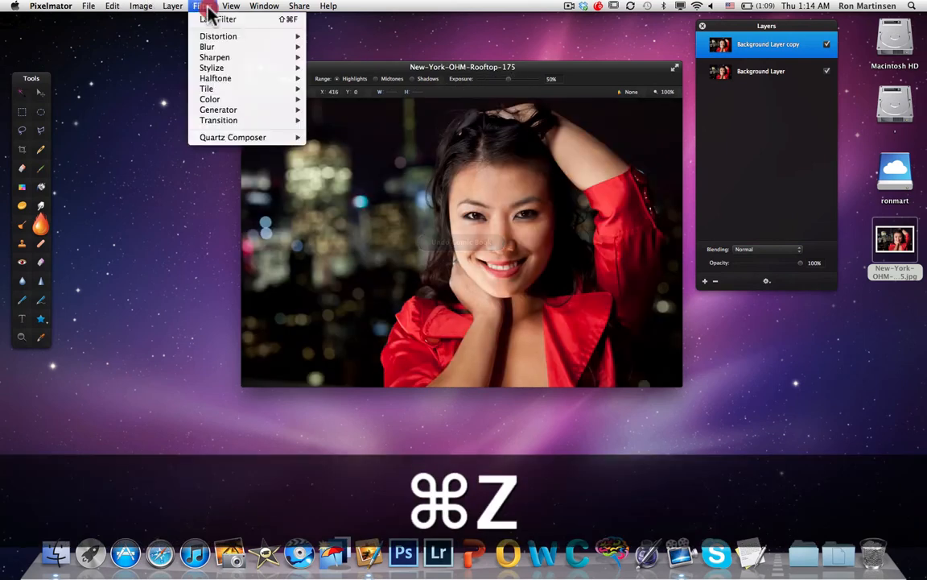
pyautogui.moveTo(241, 139)
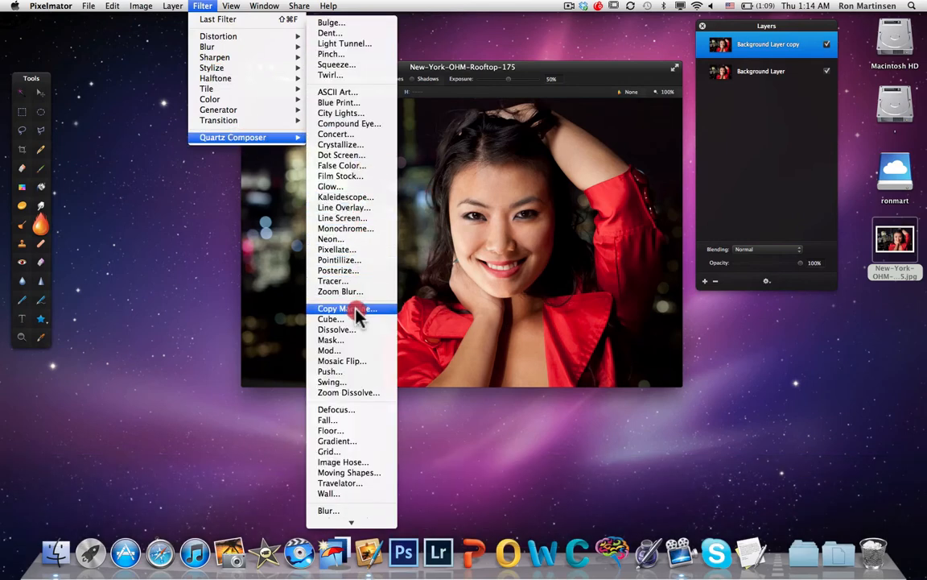
pyautogui.click(363, 362)
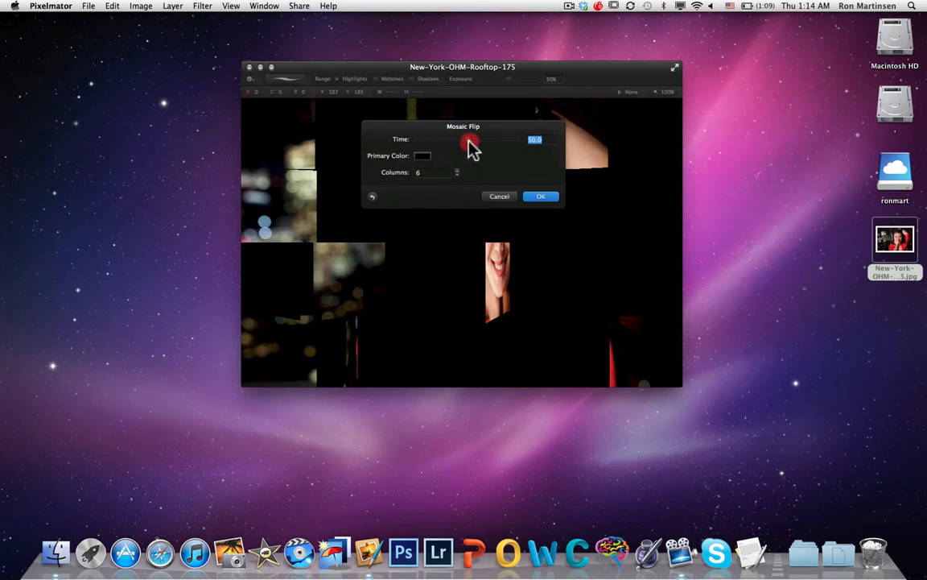
pyautogui.moveTo(470, 142); pyautogui.dragTo(439, 161)
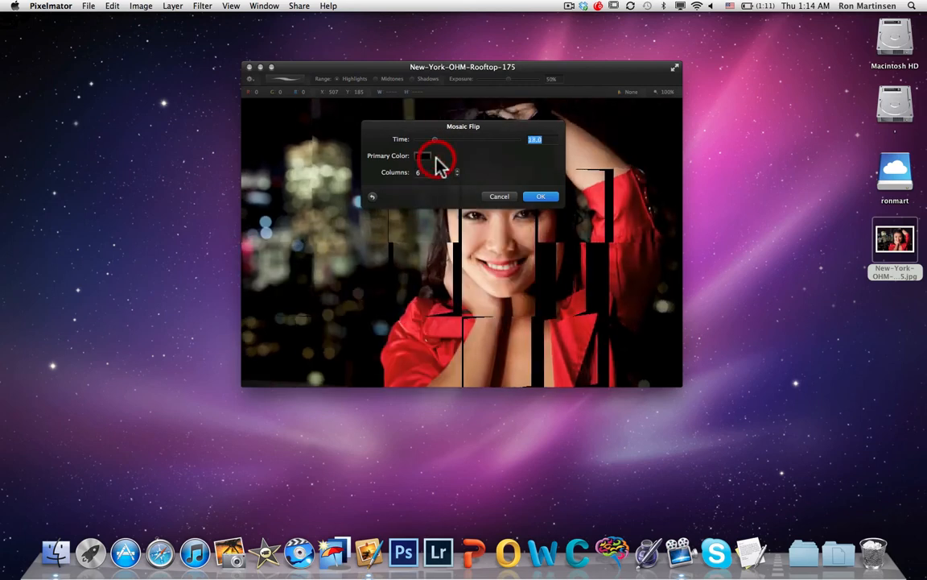
pyautogui.click(498, 197)
# Step: Preview the Quartz Composer Neon filter in blue and then red with the amount at 0.33, cancel it, and close the color picker
pyautogui.click(202, 5)
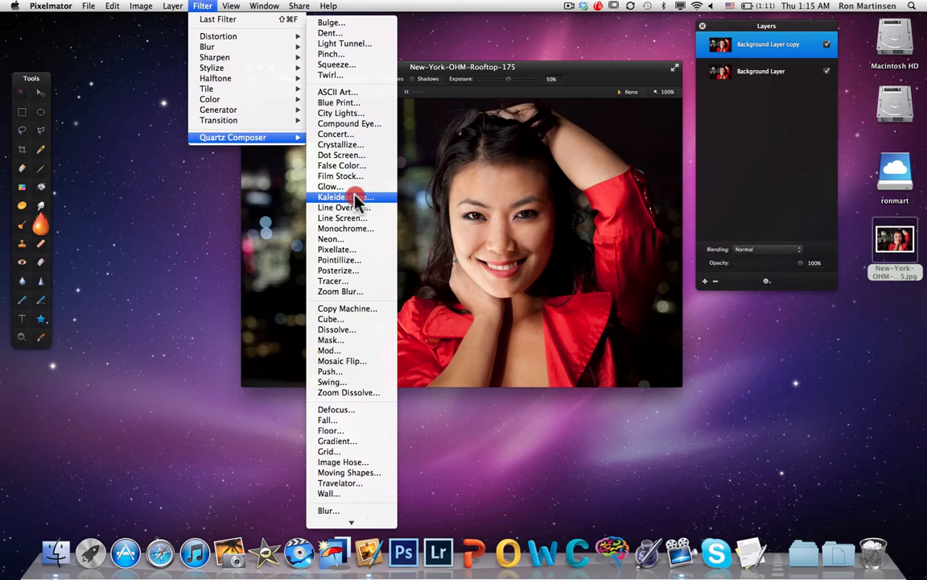
pyautogui.click(355, 239)
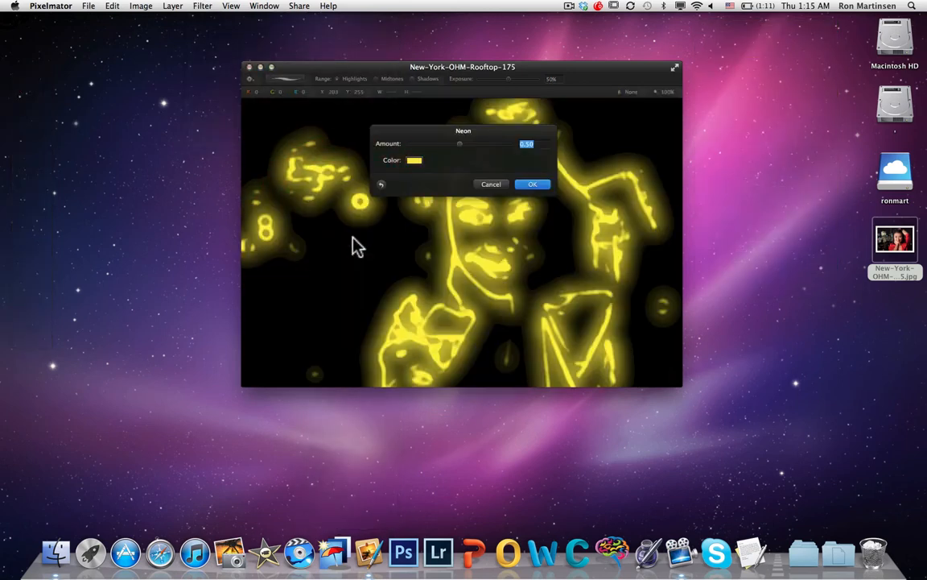
pyautogui.click(414, 163)
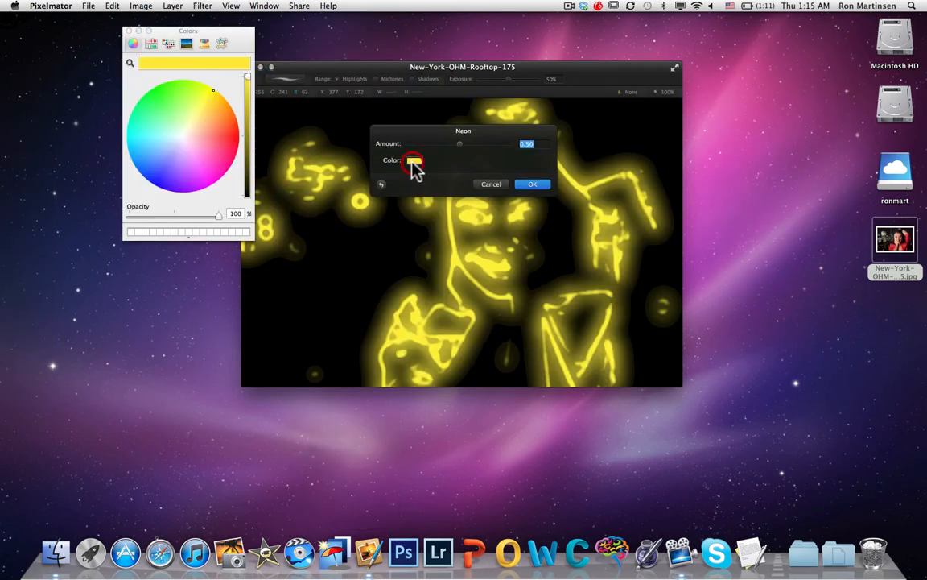
pyautogui.click(153, 167)
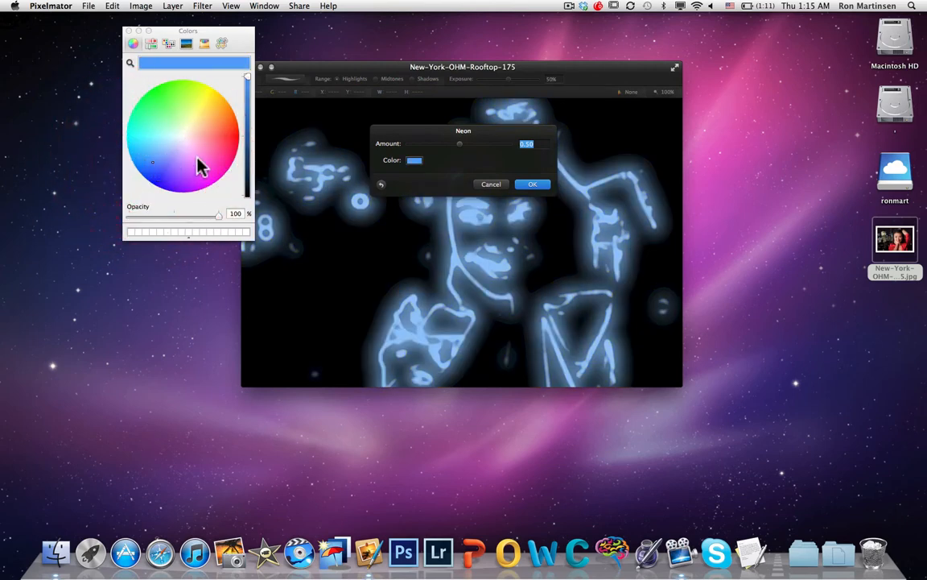
pyautogui.click(231, 143)
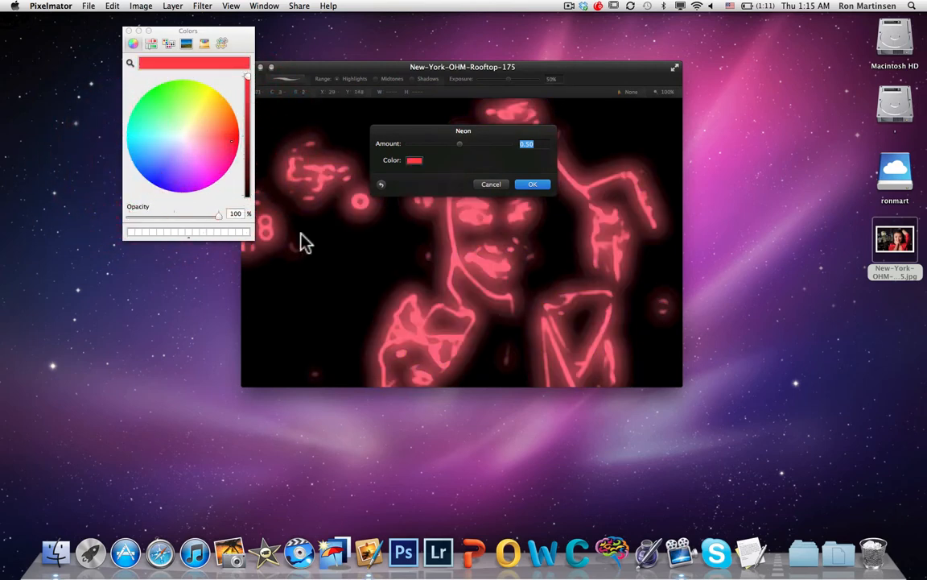
pyautogui.moveTo(459, 146)
pyautogui.mouseDown()
pyautogui.moveTo(435, 149)
pyautogui.moveTo(523, 153)
pyautogui.moveTo(433, 156)
pyautogui.moveTo(443, 153)
pyautogui.mouseUp()
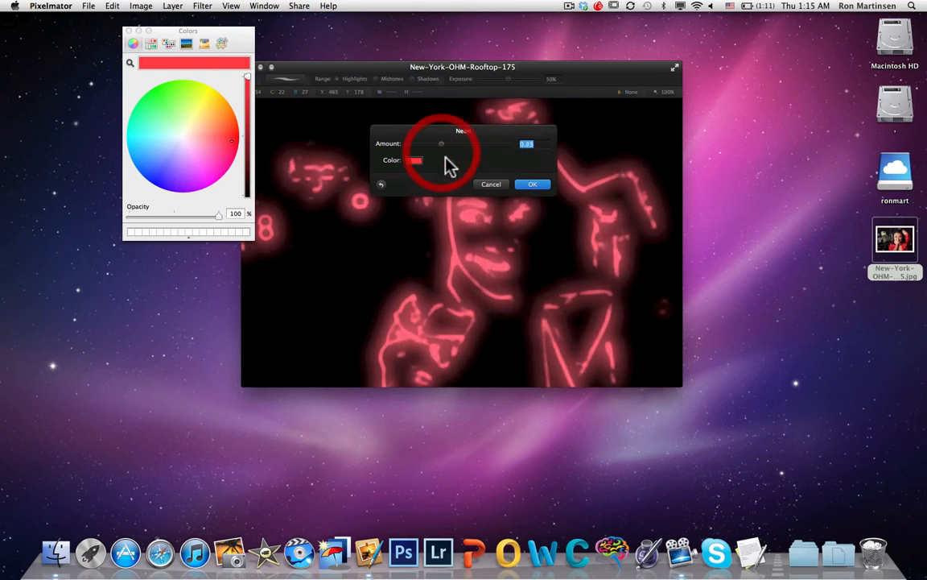
pyautogui.click(489, 185)
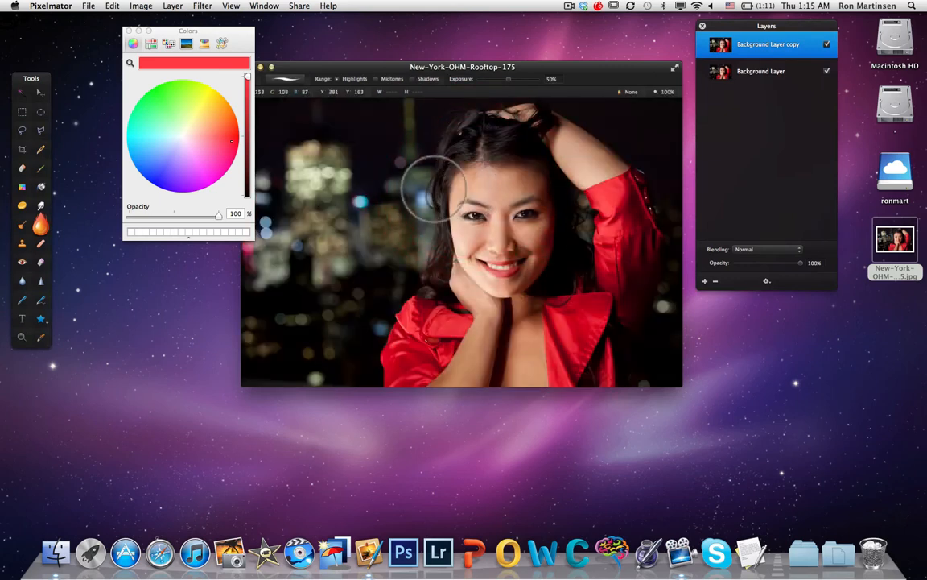
pyautogui.click(128, 30)
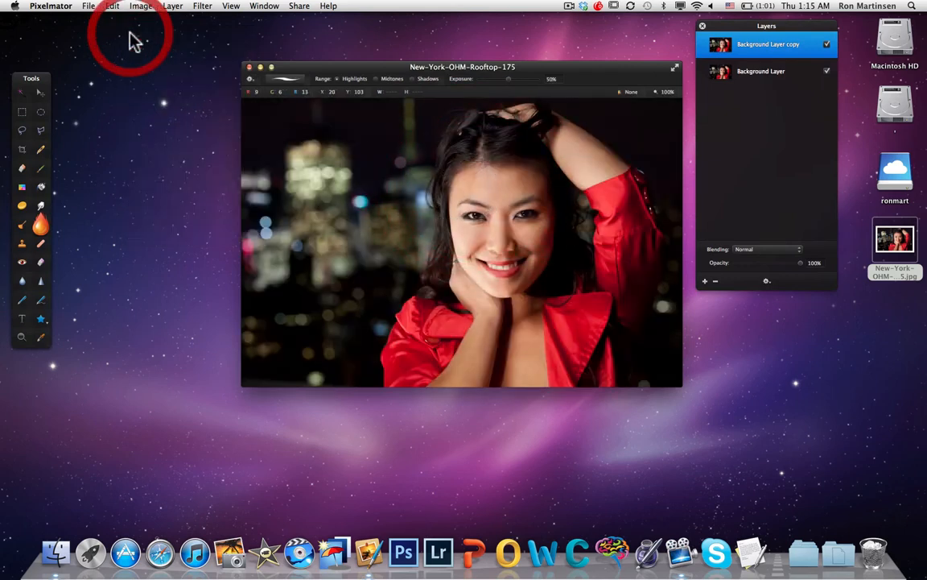
# Step: Apply the Quartz Composer Bulge filter over the woman's eye with an amount of 0.04, and undo it
pyautogui.click(202, 6)
pyautogui.click(216, 129)
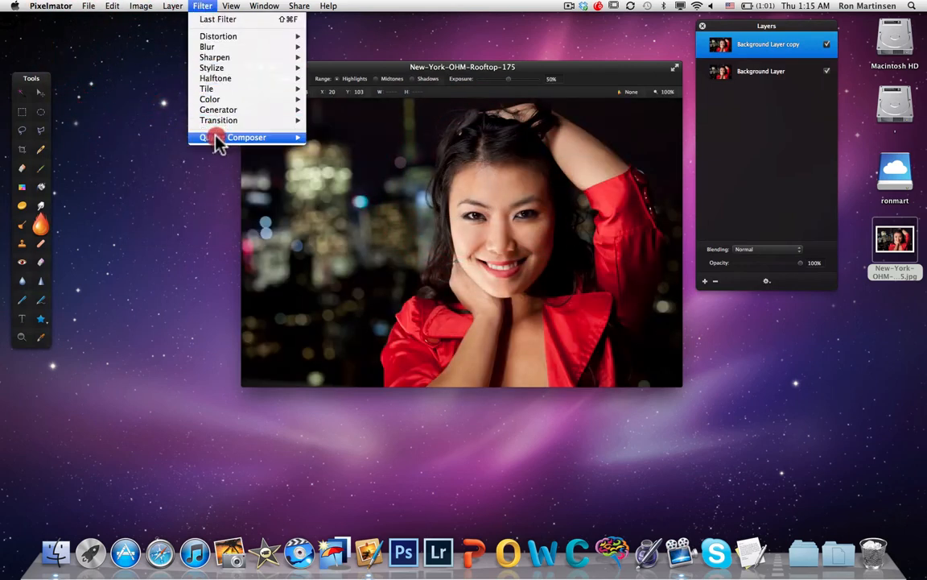
pyautogui.moveTo(219, 137)
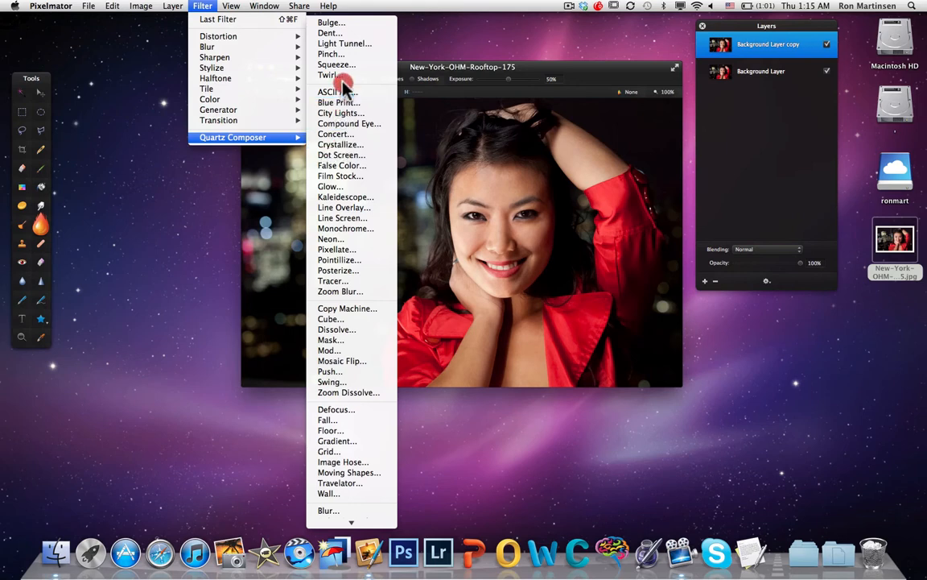
pyautogui.click(344, 25)
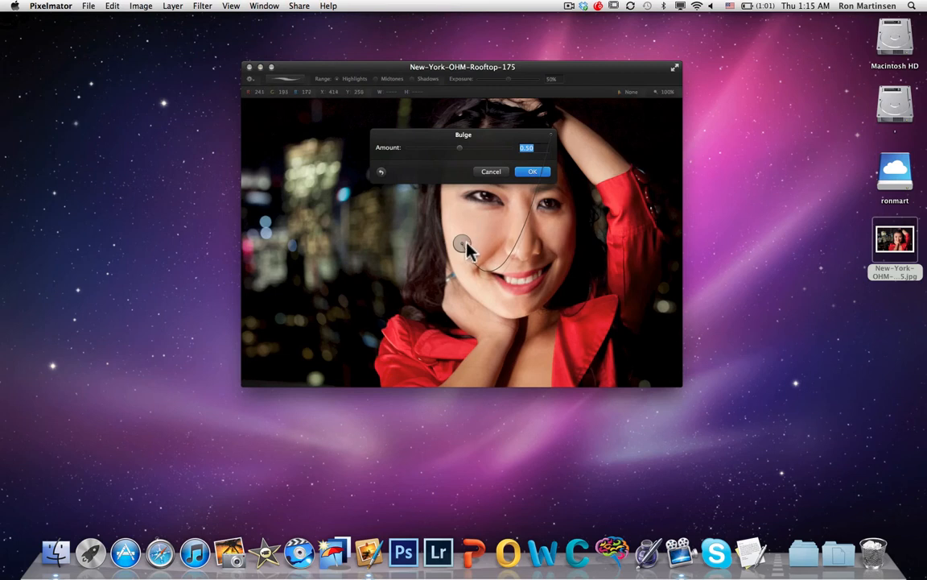
pyautogui.moveTo(465, 248); pyautogui.dragTo(420, 157)
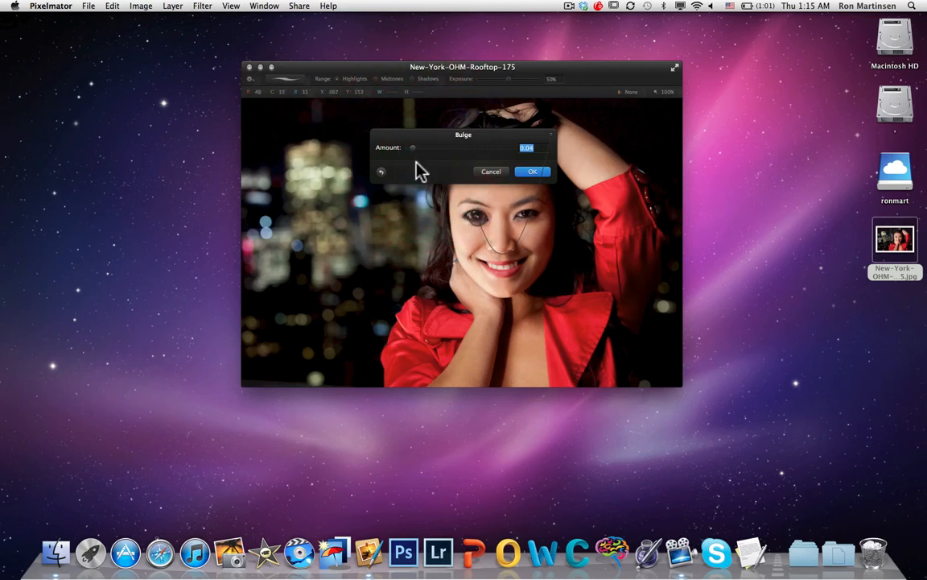
pyautogui.moveTo(414, 150); pyautogui.dragTo(412, 148)
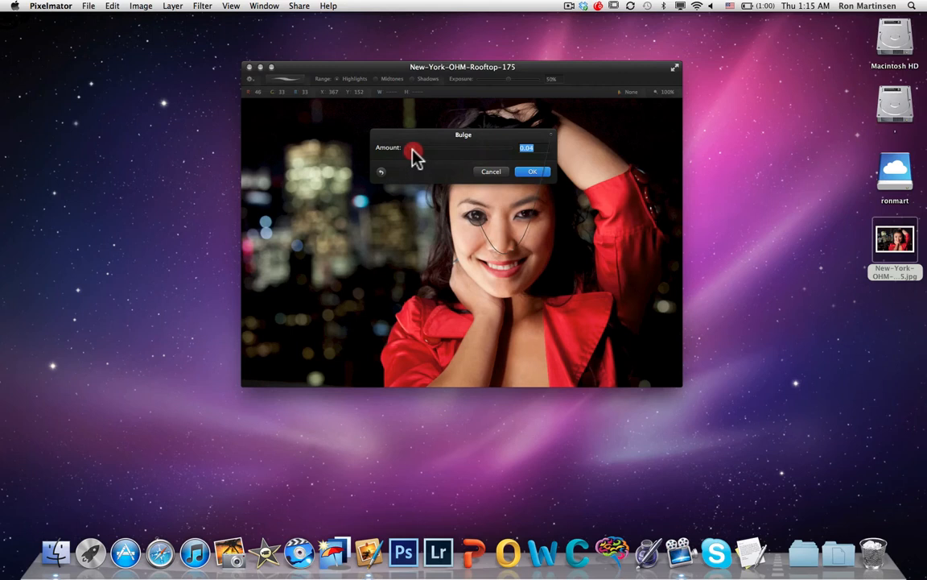
pyautogui.click(413, 149)
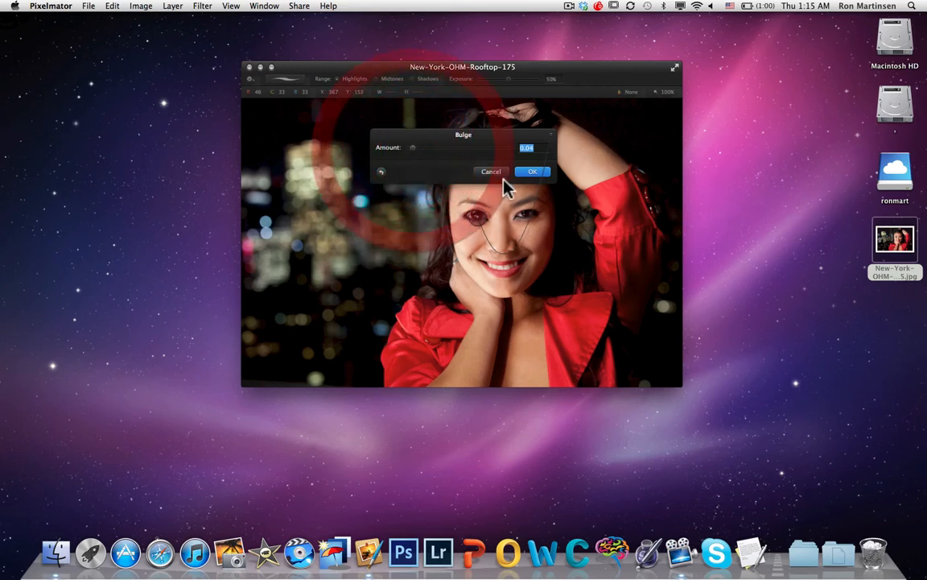
pyautogui.click(527, 174)
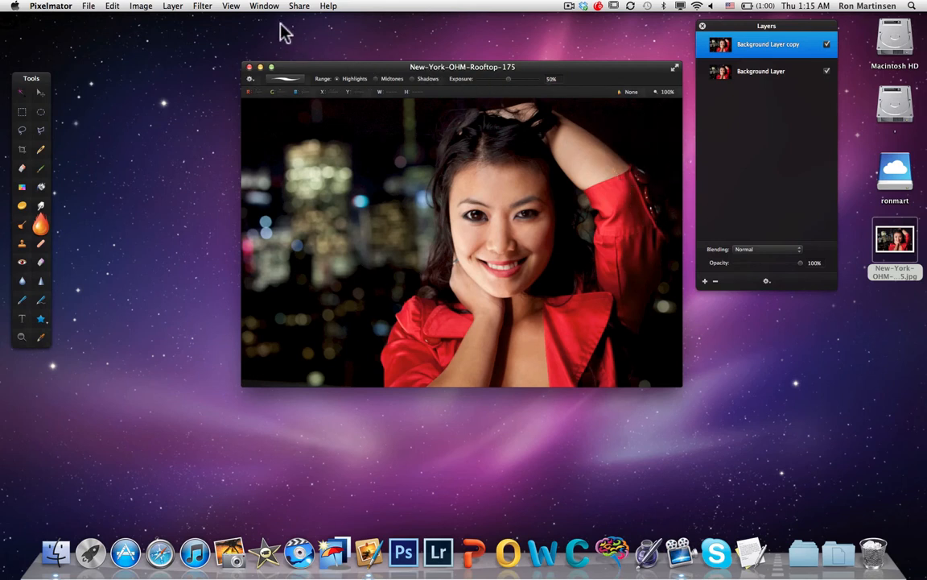
pyautogui.press('super+z')
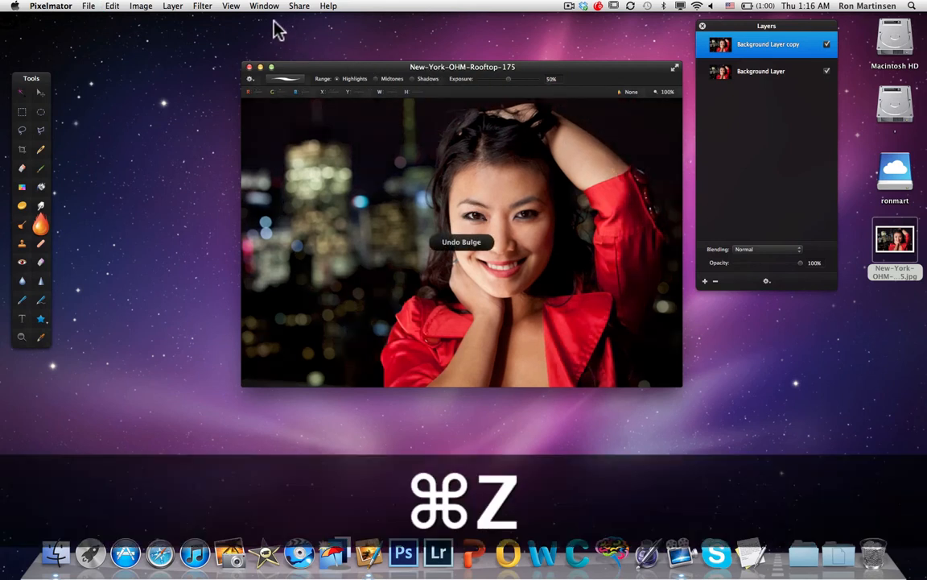
# Step: Preview the Quartz Composer City Lights filter on the portrait with an amount of 0.23, and cancel it
pyautogui.click(186, 8)
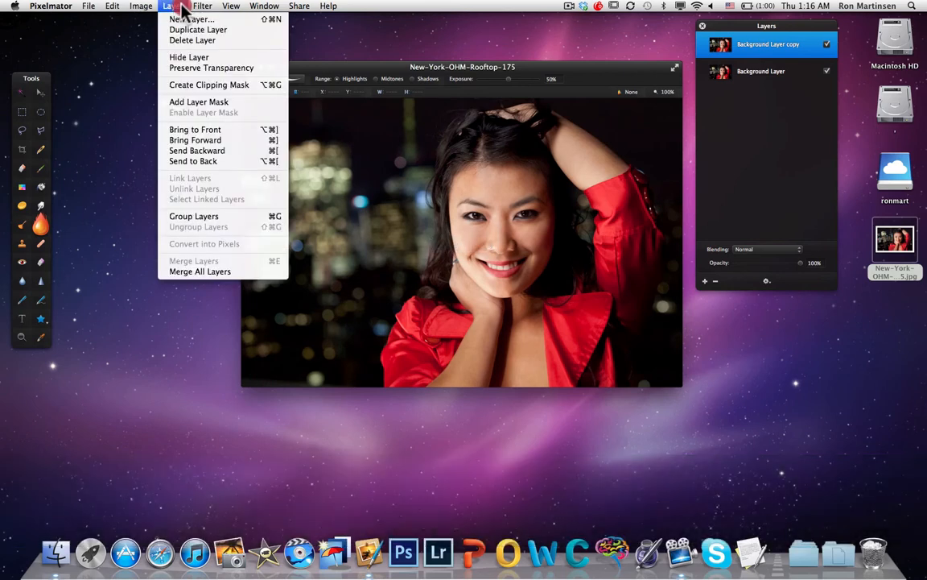
pyautogui.moveTo(201, 8)
pyautogui.moveTo(233, 138)
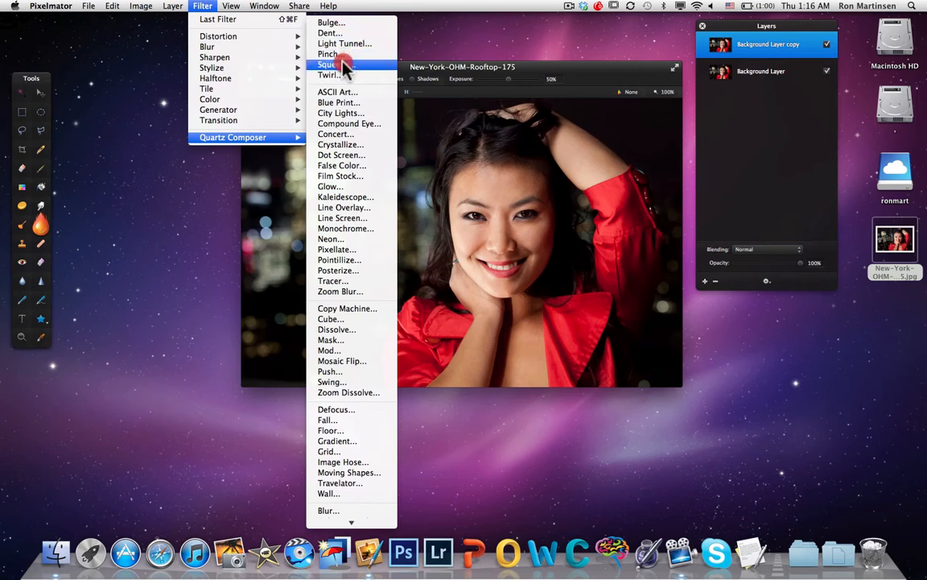
pyautogui.click(338, 113)
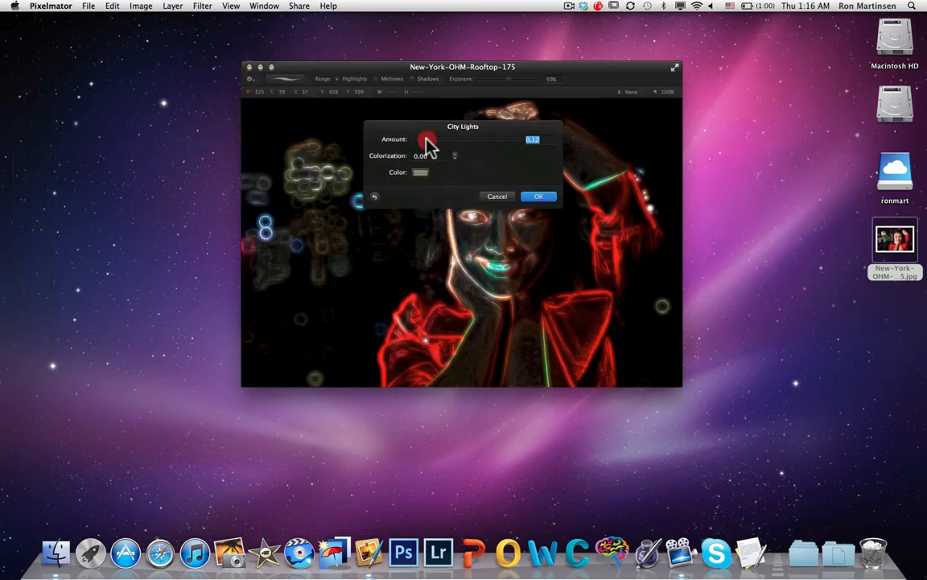
pyautogui.moveTo(426, 142)
pyautogui.mouseDown()
pyautogui.moveTo(453, 140)
pyautogui.moveTo(438, 143)
pyautogui.mouseUp()
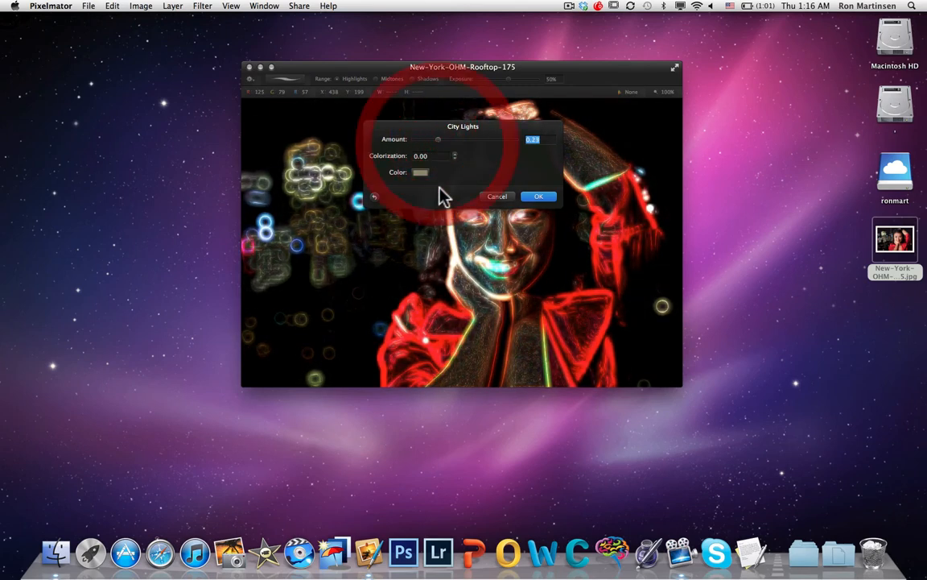
pyautogui.click(496, 198)
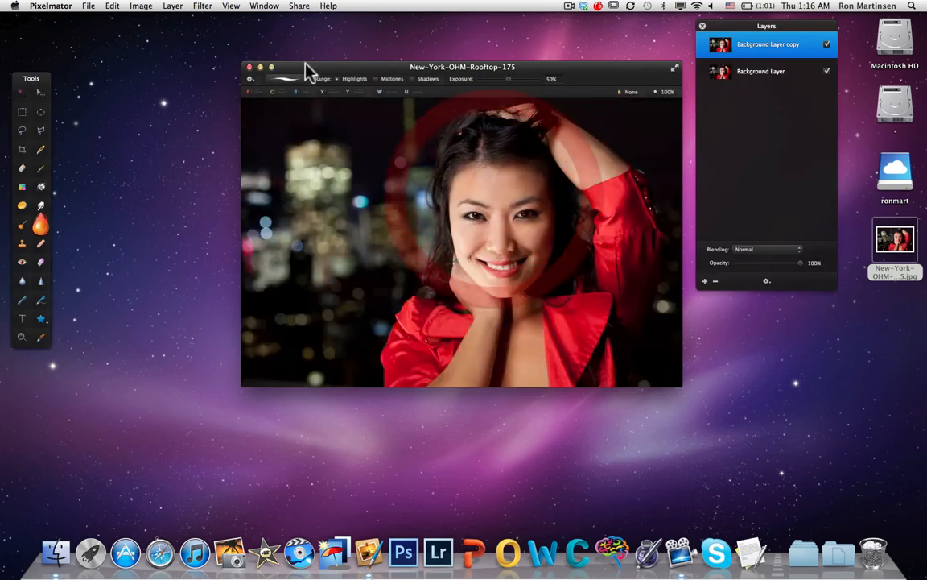
# Step: Preview the Quartz Composer Zoom Dissolve filter with time 18.9, amplitude 0.22 and direction Right, and cancel it
pyautogui.click(231, 7)
pyautogui.click(202, 6)
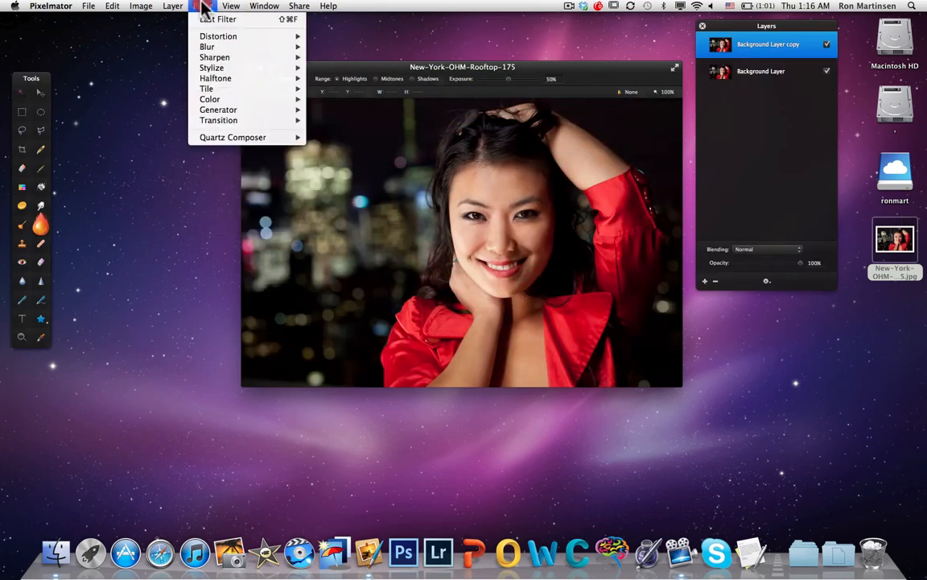
pyautogui.click(242, 137)
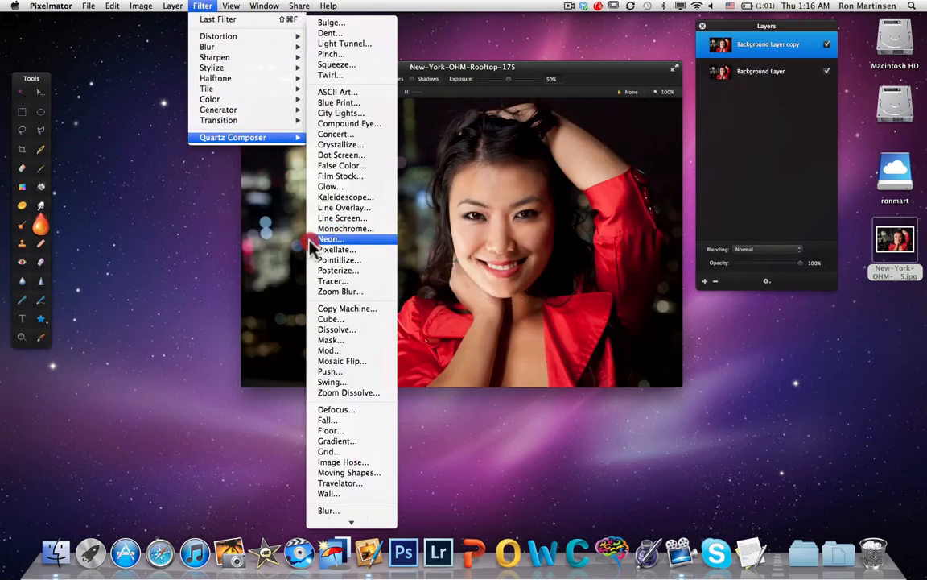
pyautogui.click(349, 309)
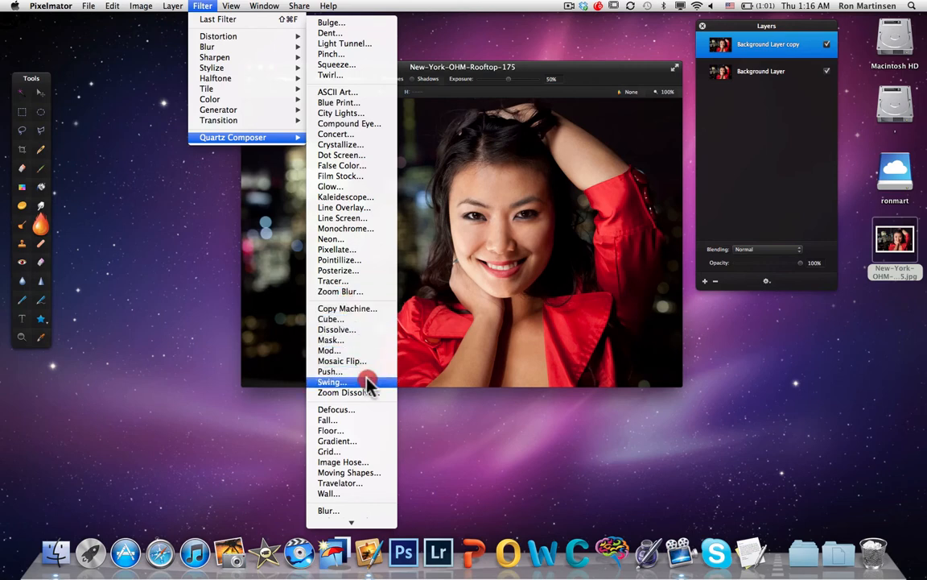
pyautogui.click(364, 393)
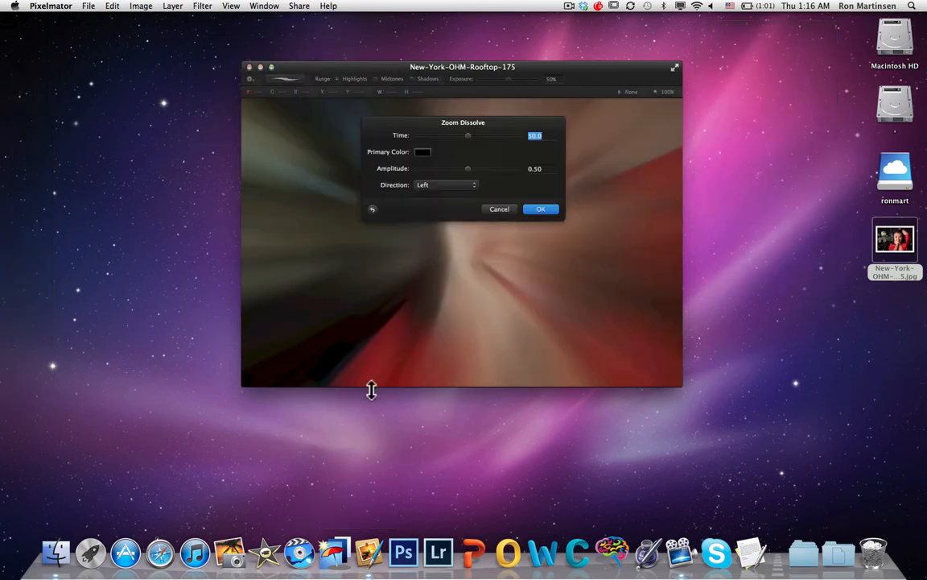
pyautogui.moveTo(470, 145); pyautogui.dragTo(472, 385)
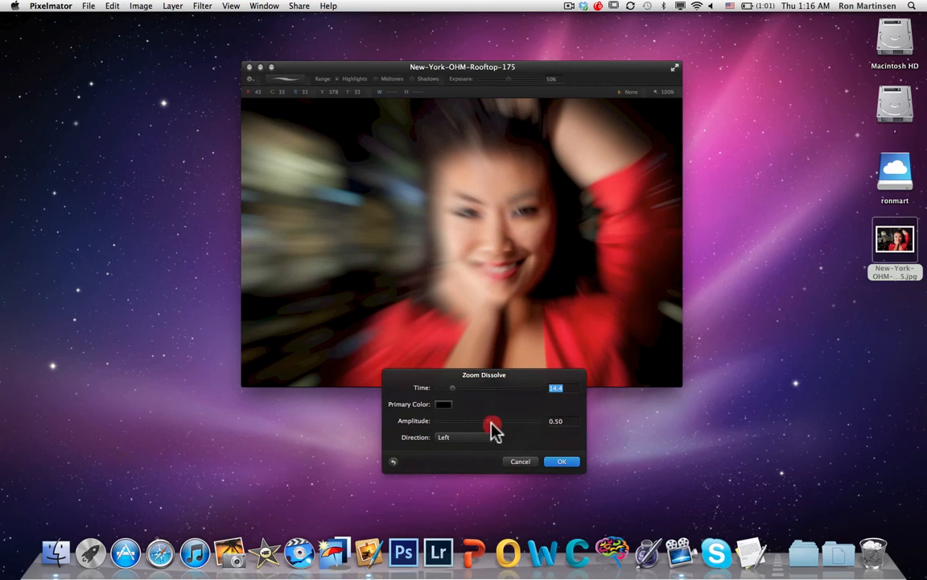
pyautogui.moveTo(494, 427); pyautogui.dragTo(463, 427)
pyautogui.moveTo(453, 388); pyautogui.dragTo(457, 389)
pyautogui.click(474, 442)
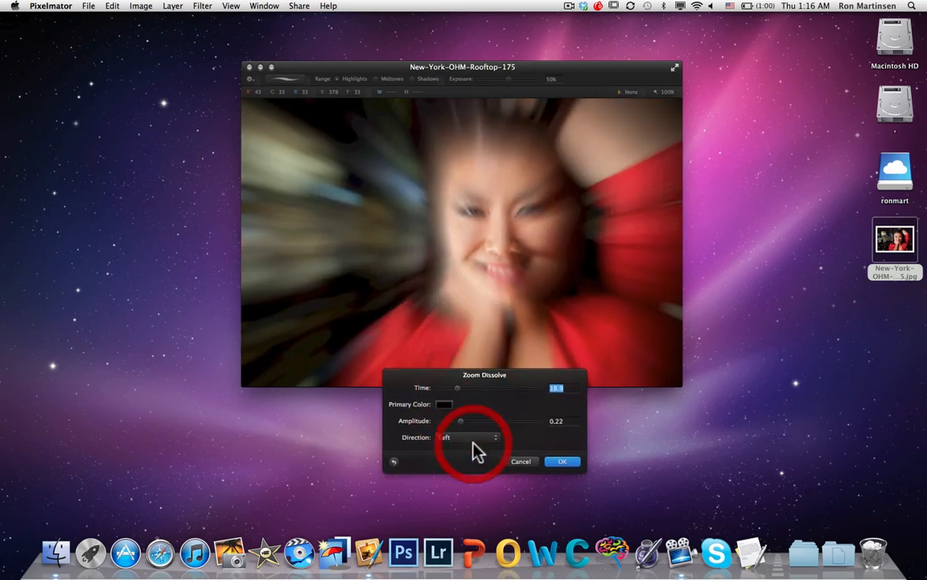
pyautogui.click(473, 441)
pyautogui.click(473, 440)
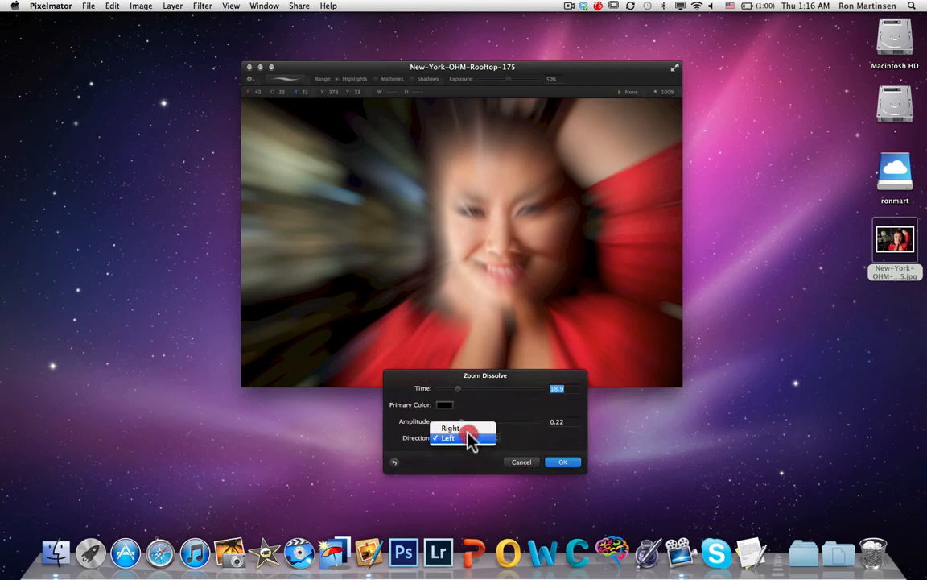
pyautogui.click(466, 427)
pyautogui.click(529, 462)
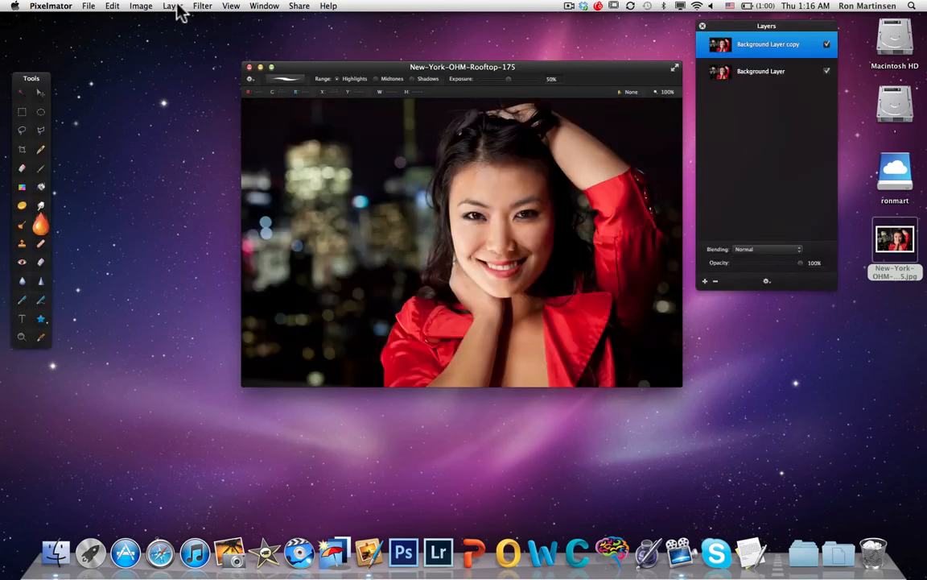
# Step: Apply the Fish Eye filter to the Background Layer copy and undo it
pyautogui.moveTo(179, 12); pyautogui.dragTo(354, 465)
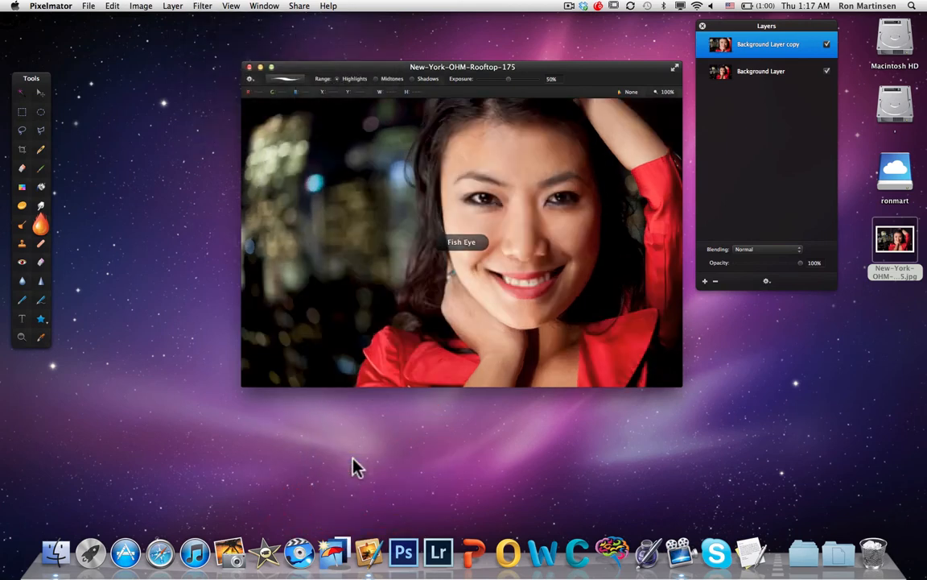
pyautogui.press('super+z')
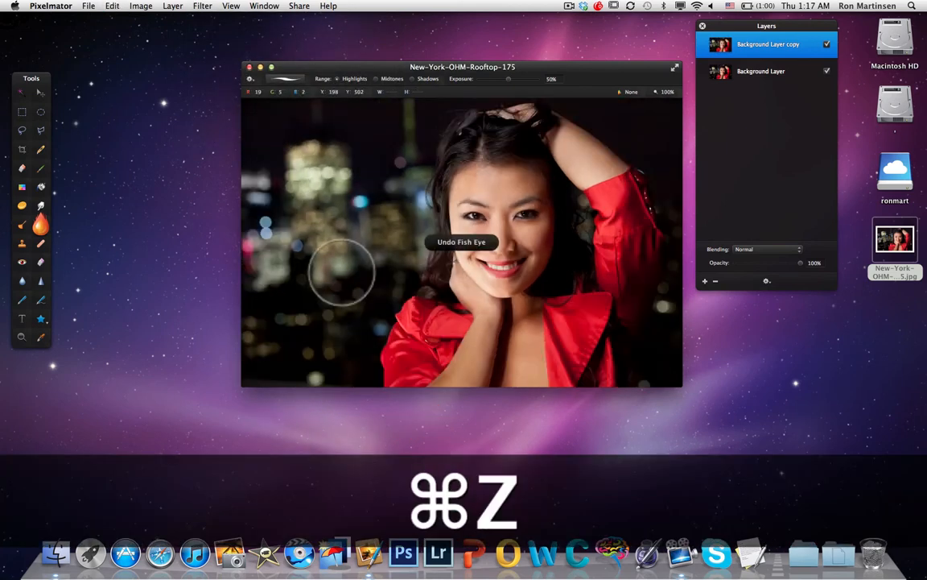
# Step: Preview the Quartz Composer Wall filter on the portrait, and cancel it
pyautogui.click(211, 8)
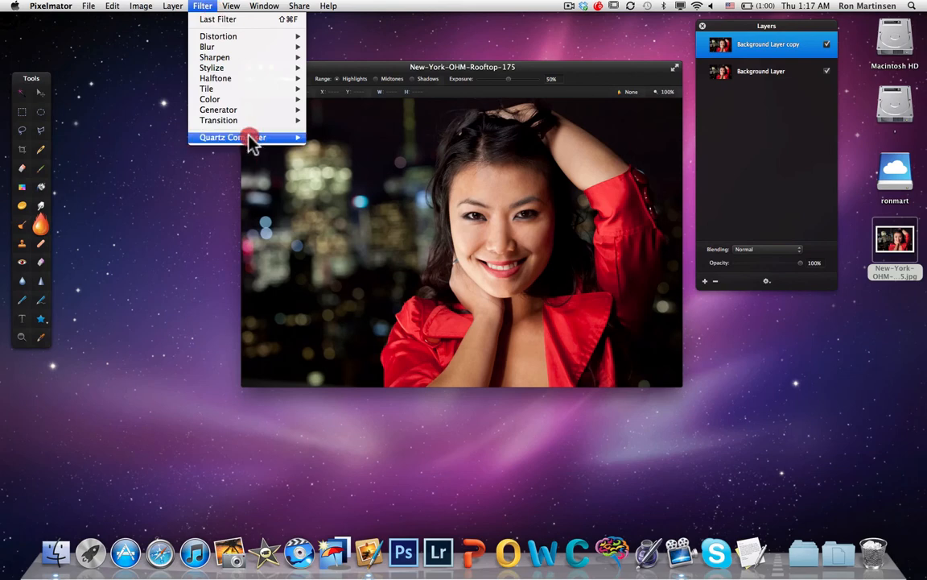
pyautogui.moveTo(249, 139)
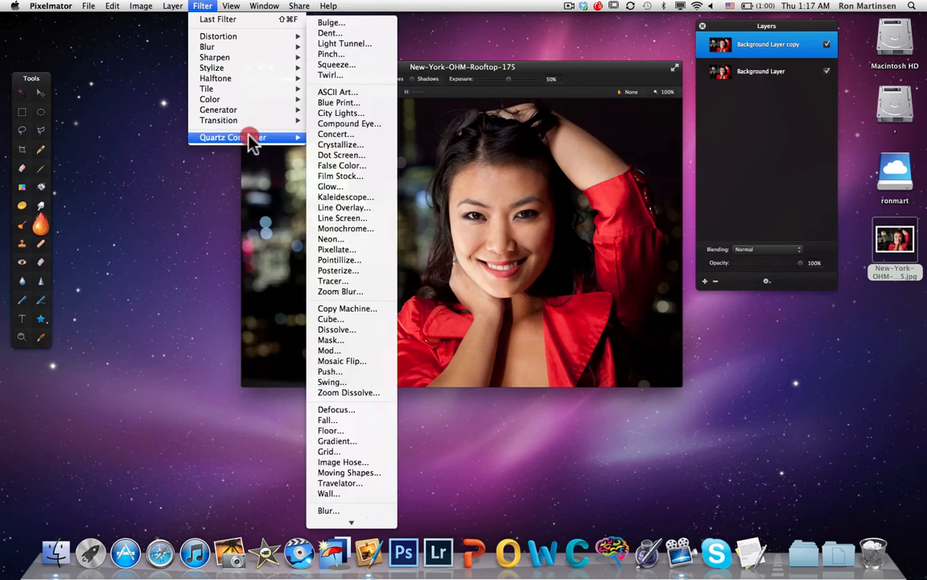
pyautogui.click(348, 492)
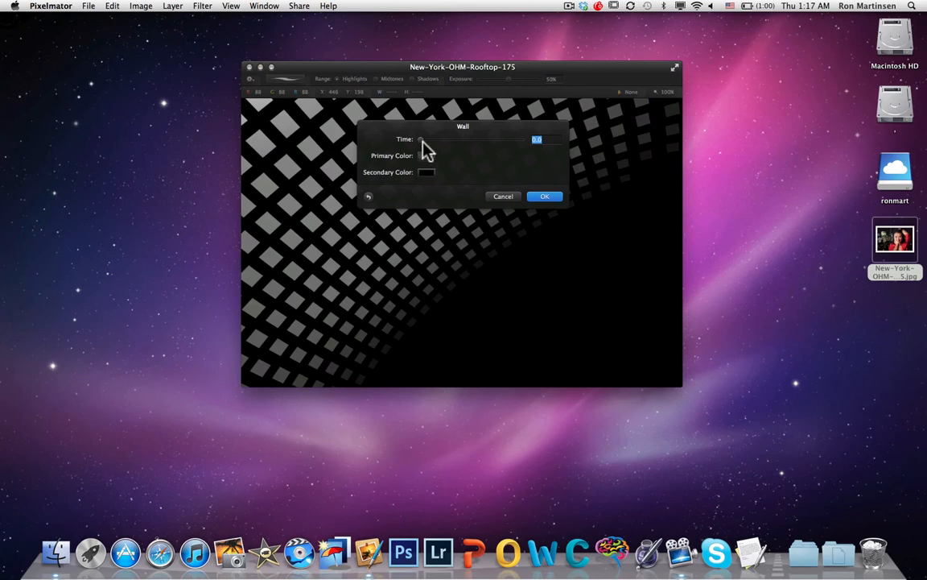
pyautogui.moveTo(421, 140); pyautogui.dragTo(402, 139)
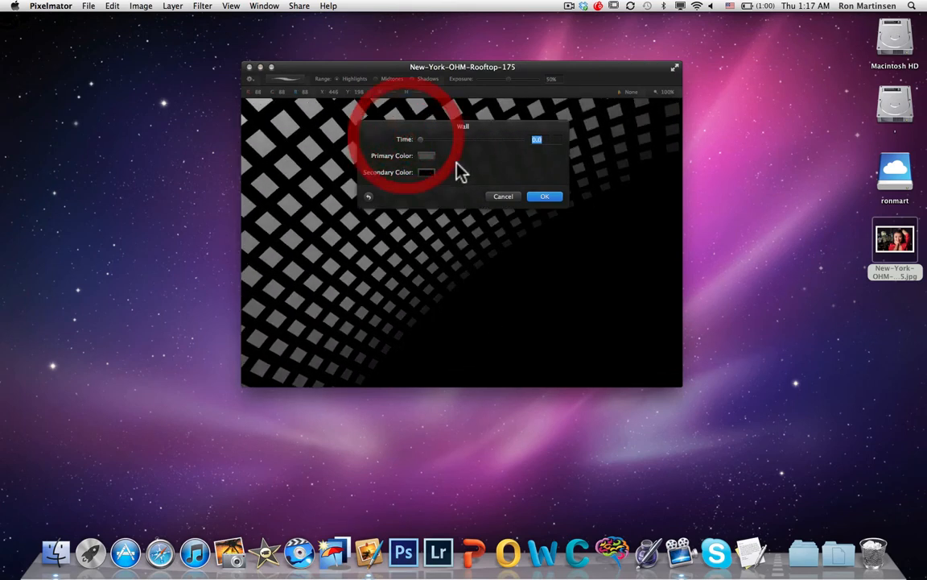
pyautogui.click(503, 196)
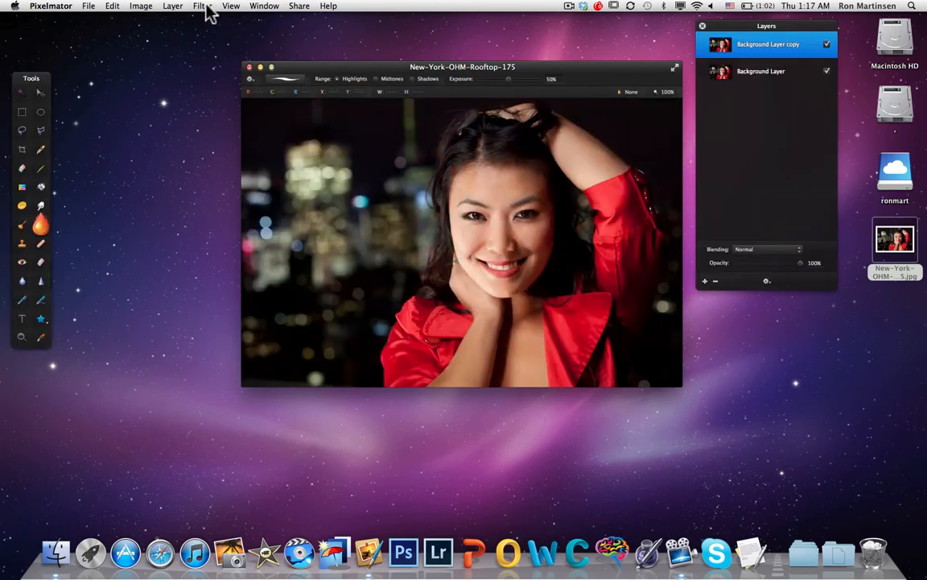
# Step: Apply the X-Ray filter to the Background Layer copy, and undo it
pyautogui.moveTo(207, 6); pyautogui.dragTo(356, 524)
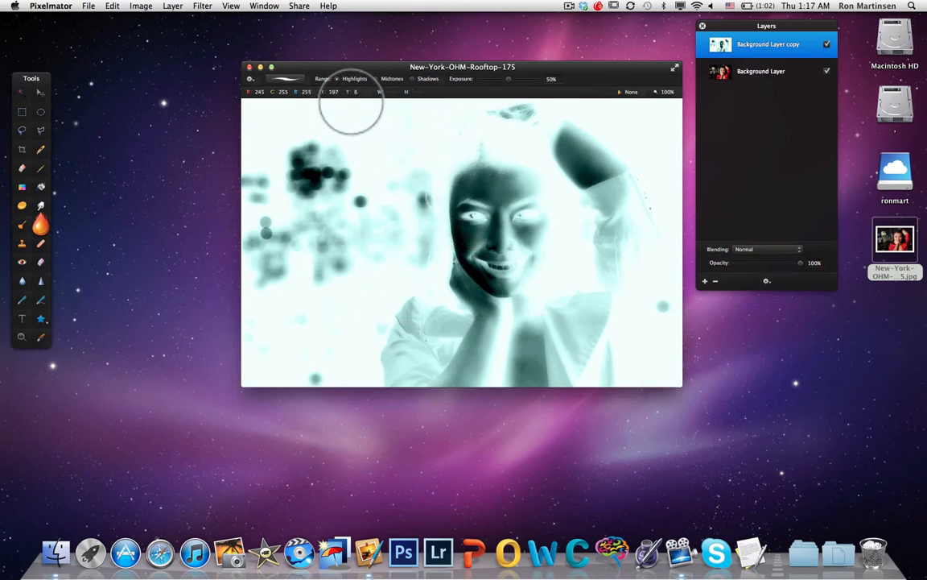
pyautogui.press('super+z')
# Step: Start the Sunbeams generator on the Background Layer copy and place the sun in the photo's upper-left corner
pyautogui.click(208, 5)
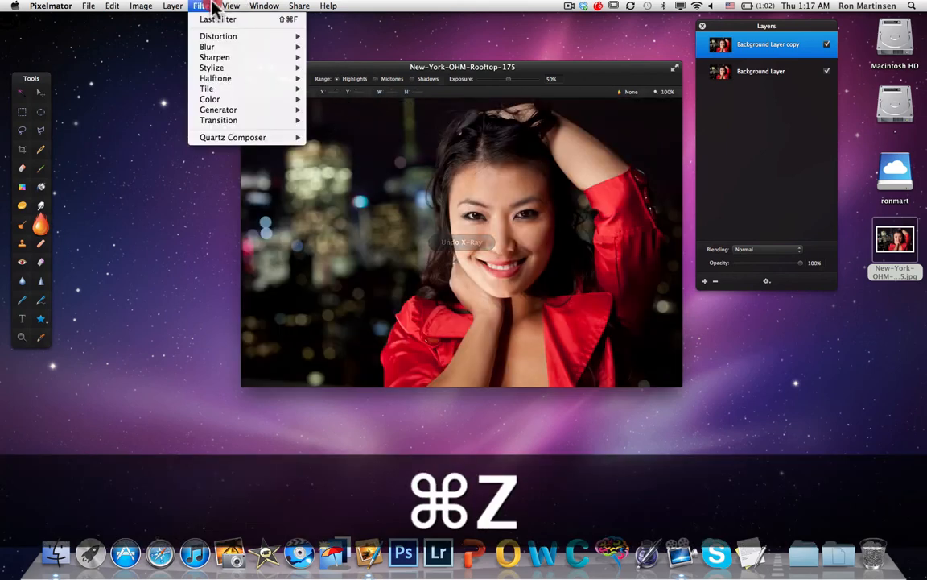
pyautogui.moveTo(251, 111)
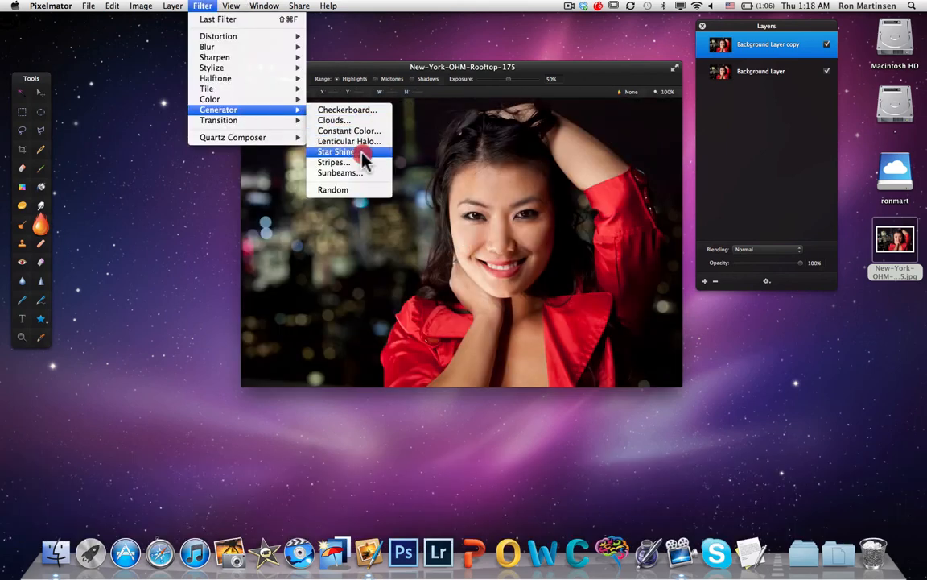
pyautogui.click(344, 173)
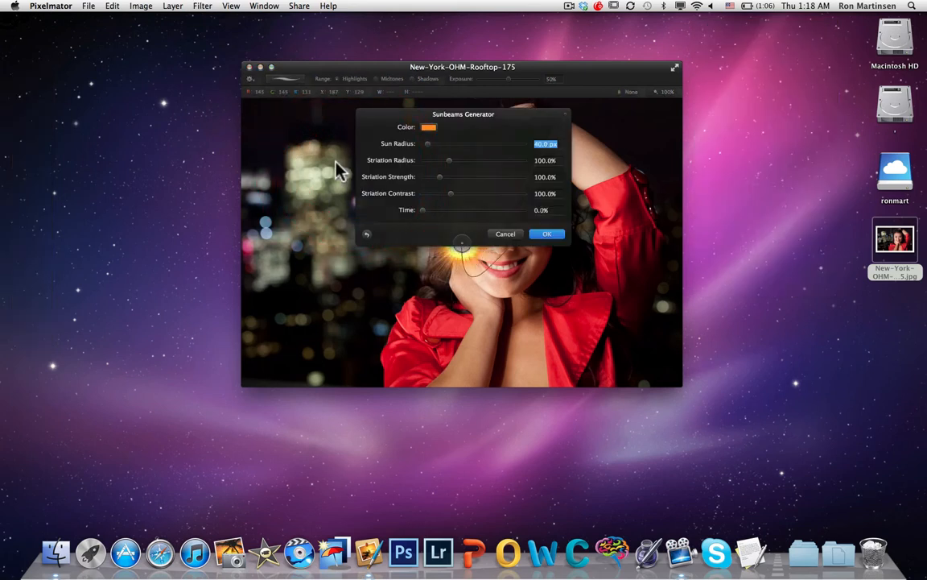
pyautogui.moveTo(460, 245); pyautogui.dragTo(254, 112)
# Step: Apply the sunbeams with sun radius 86.5 px, striation radius 134.5%, striation strength 39.9%, striation contrast 128.3% and time 31.5%
pyautogui.moveTo(427, 142); pyautogui.dragTo(459, 161)
pyautogui.moveTo(441, 177); pyautogui.dragTo(457, 216)
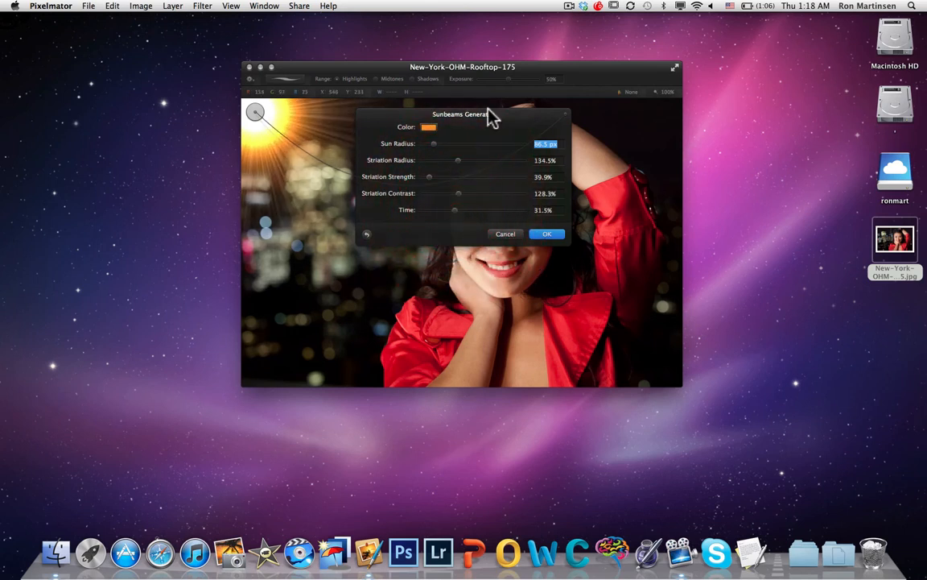
pyautogui.moveTo(475, 115); pyautogui.dragTo(547, 252)
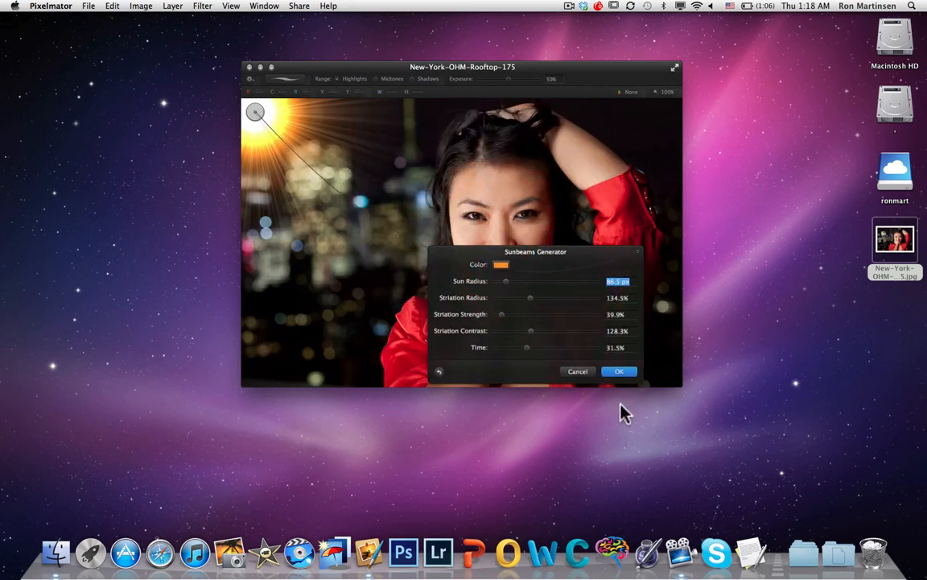
pyautogui.click(620, 372)
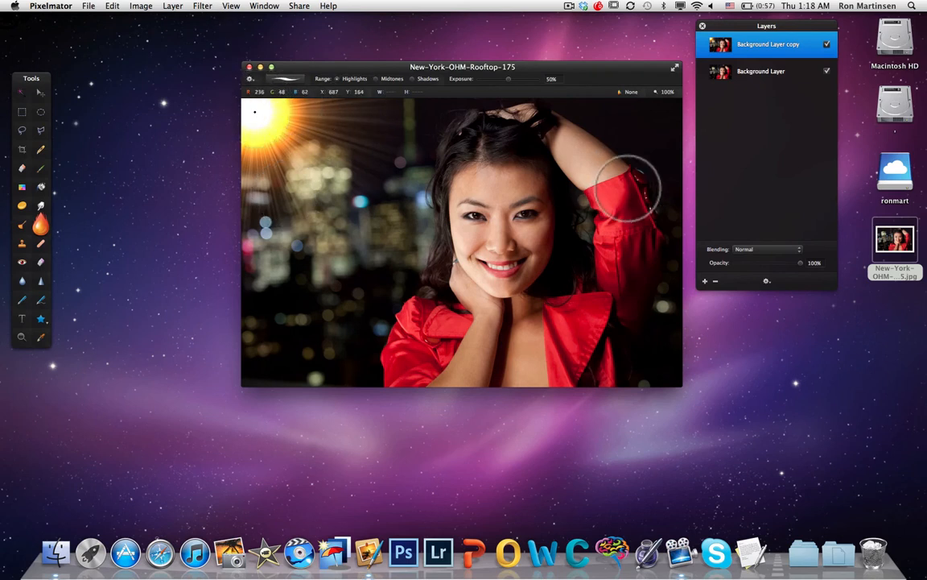
# Step: Hide and show the Background Layer copy to compare the portrait with and without the sunbeams
pyautogui.click(828, 45)
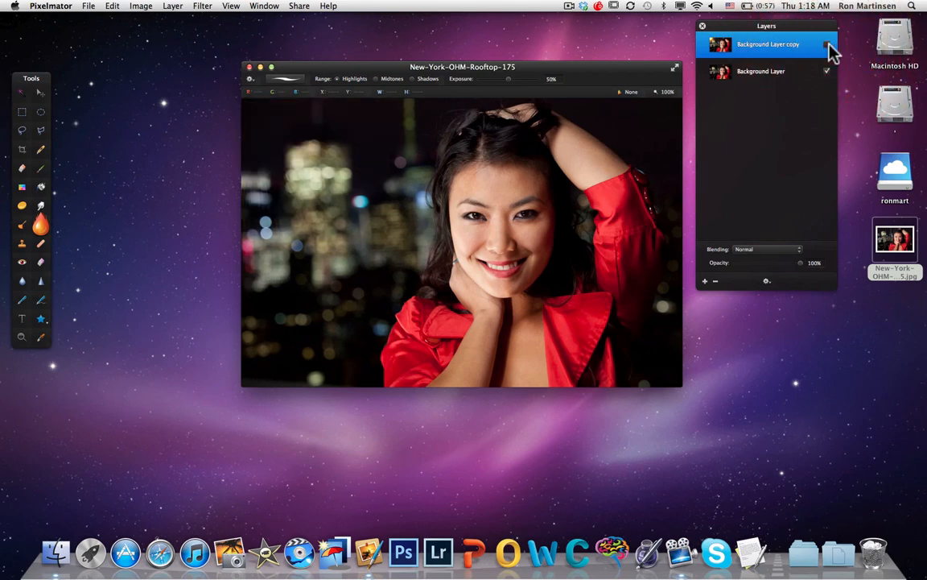
pyautogui.click(828, 45)
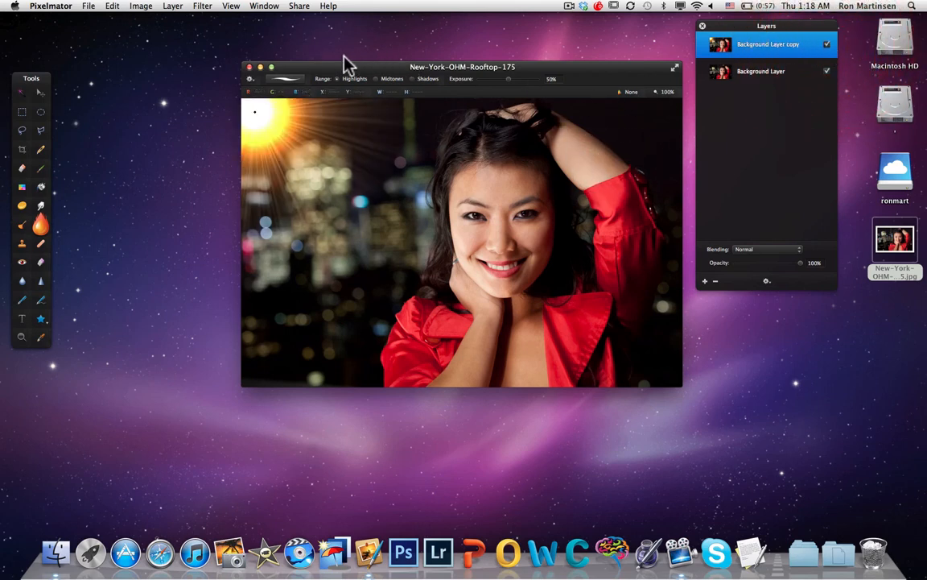
pyautogui.click(768, 282)
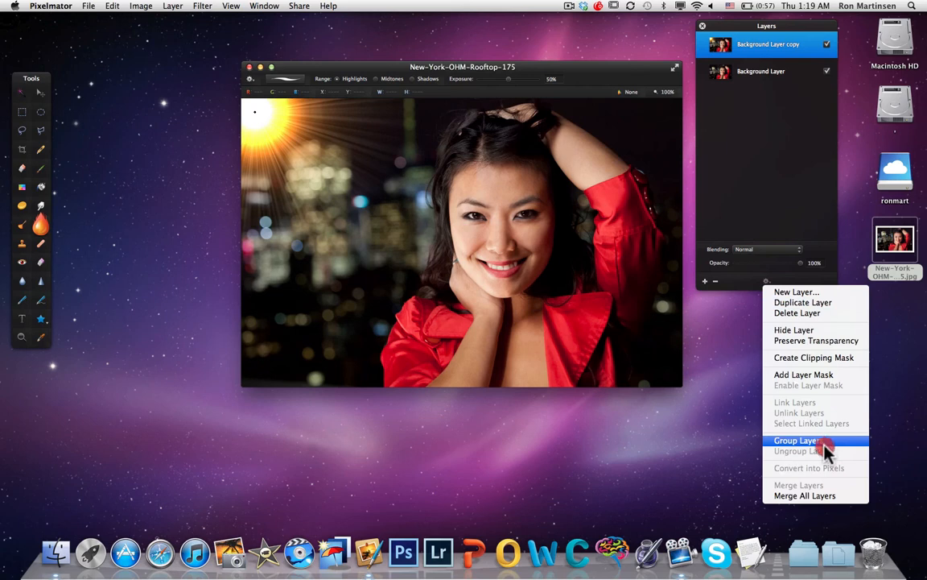
pyautogui.click(763, 166)
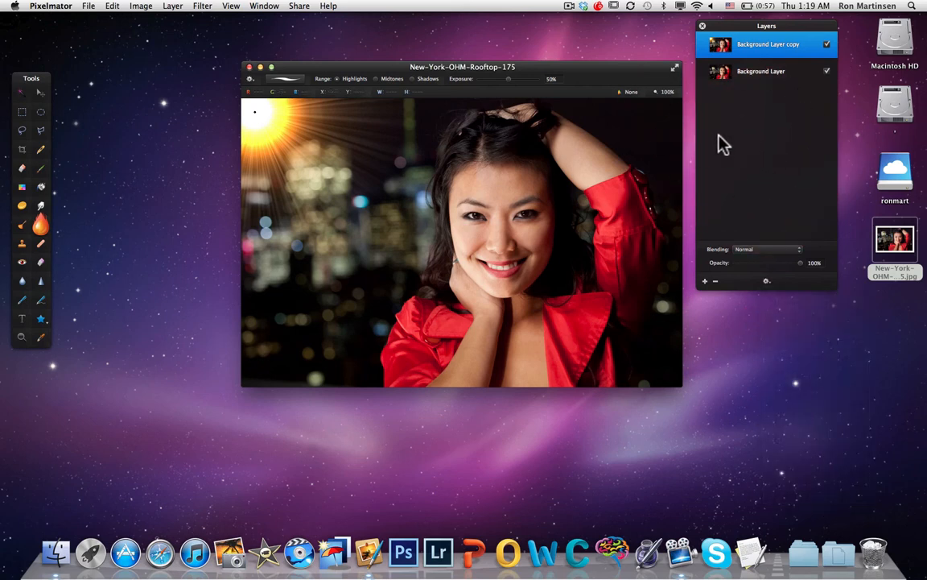
pyautogui.click(267, 7)
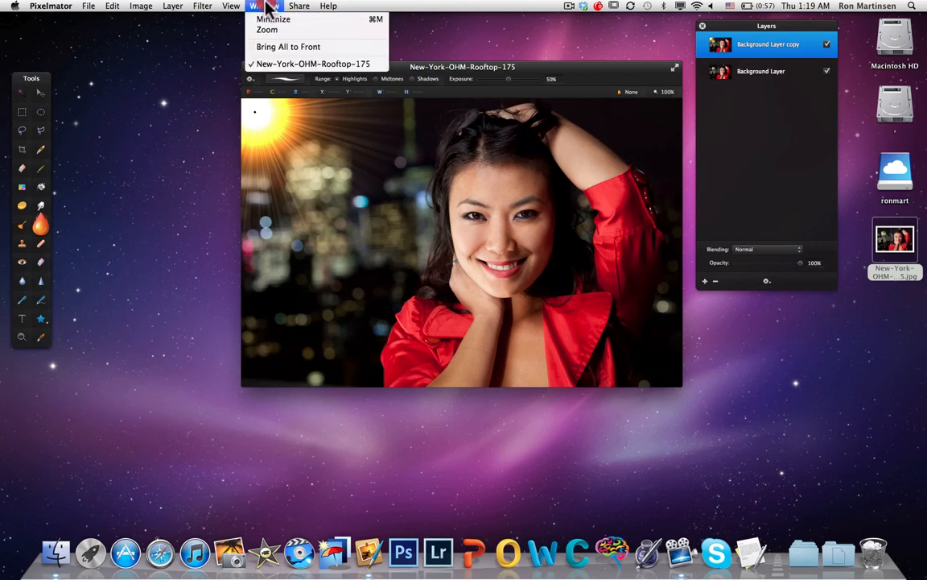
pyautogui.moveTo(233, 9)
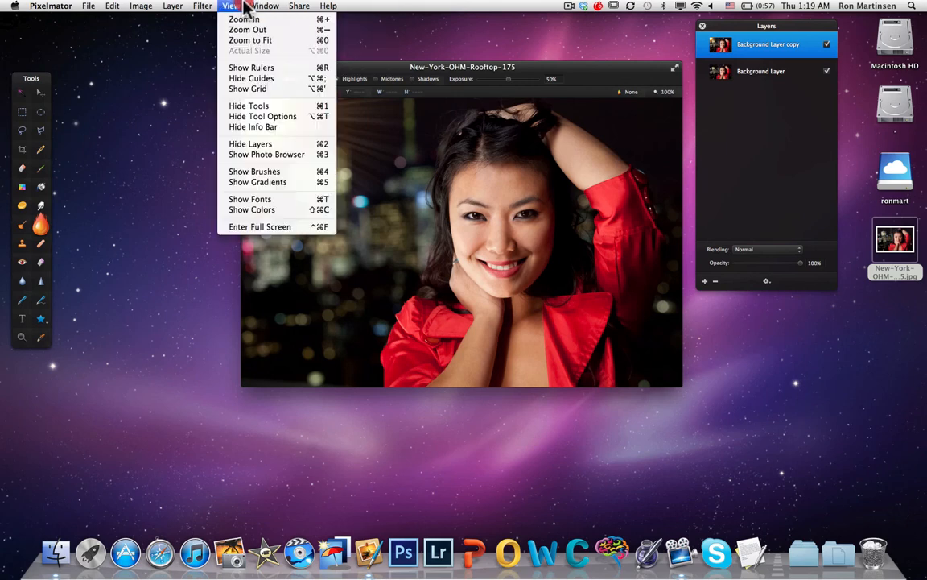
pyautogui.moveTo(170, 6)
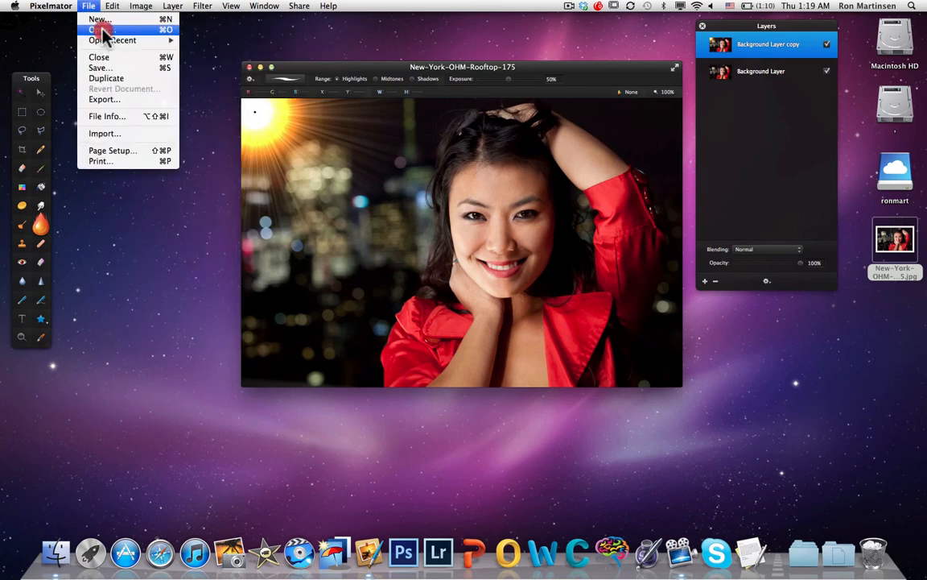
# Step: Open the Photoshop file GoPro-111.psd from the Pictures folder
pyautogui.click(102, 30)
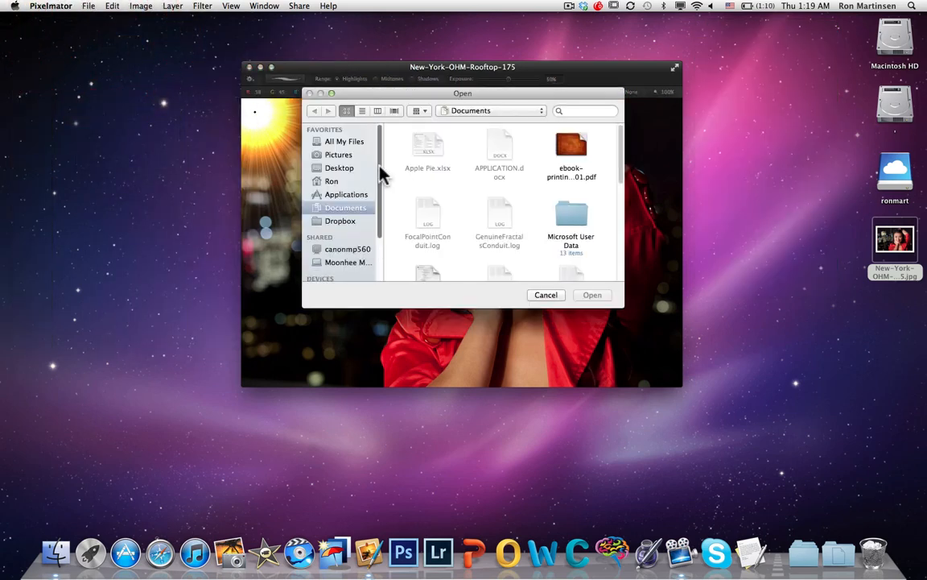
pyautogui.click(340, 155)
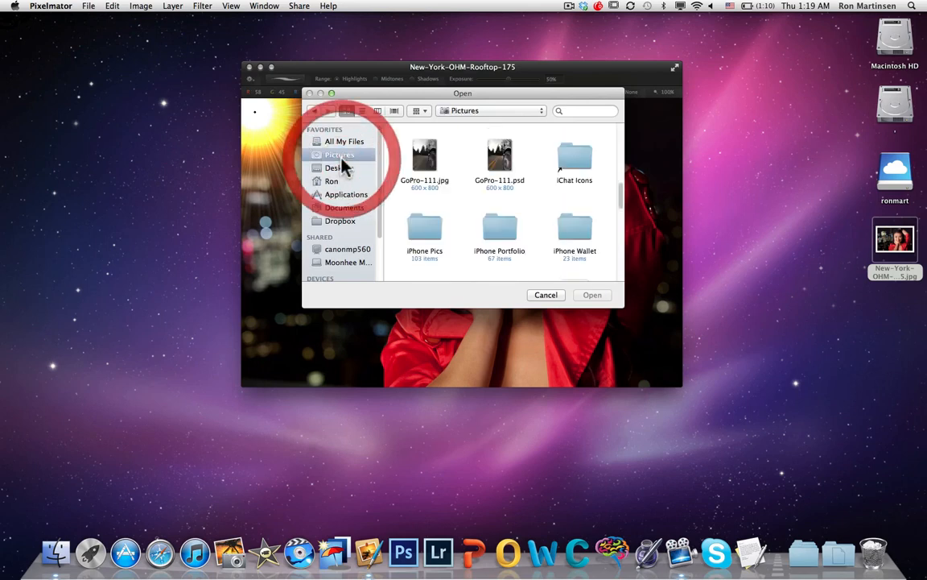
pyautogui.doubleClick(499, 159)
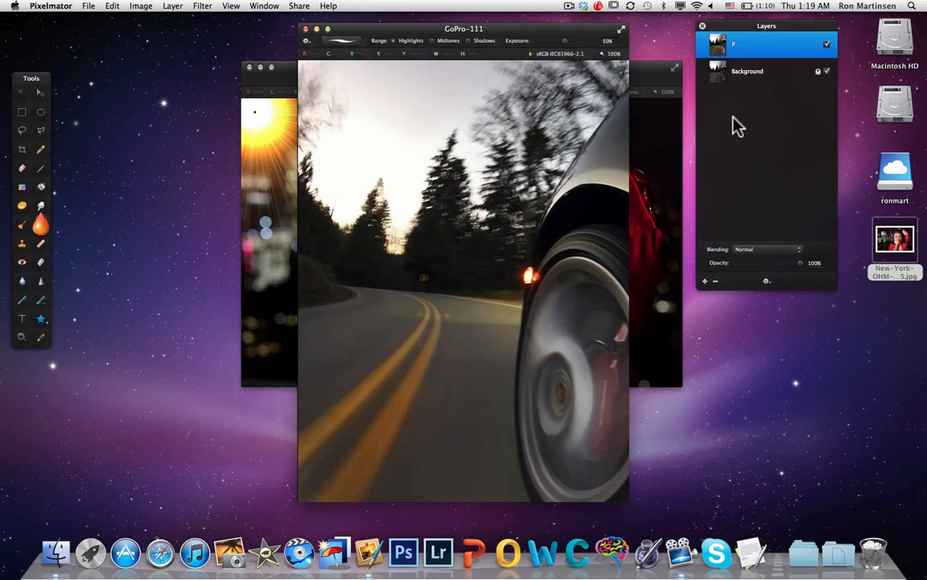
# Step: Hide and show the top layer of GoPro-111 twice to compare it with the Background layer
pyautogui.click(829, 46)
pyautogui.click(828, 46)
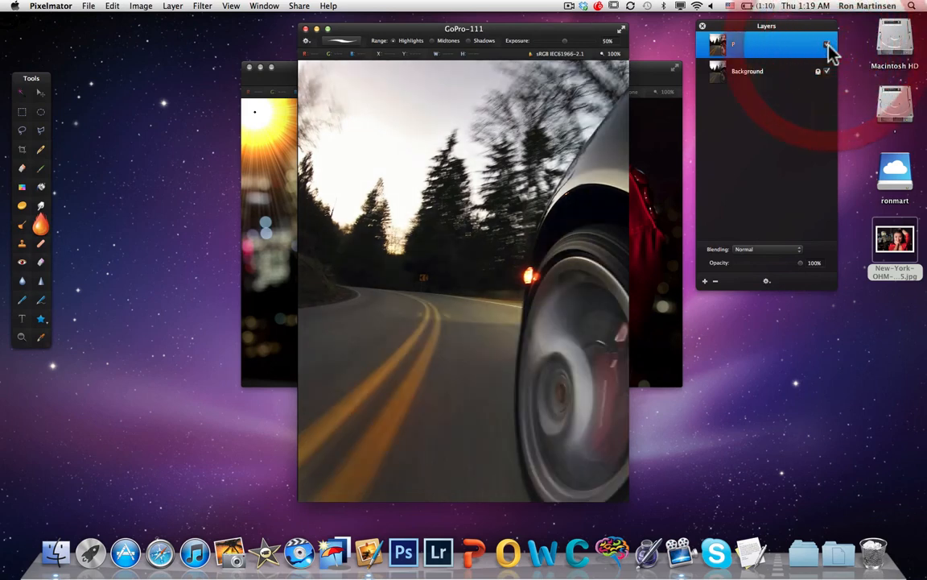
pyautogui.click(828, 46)
pyautogui.click(828, 46)
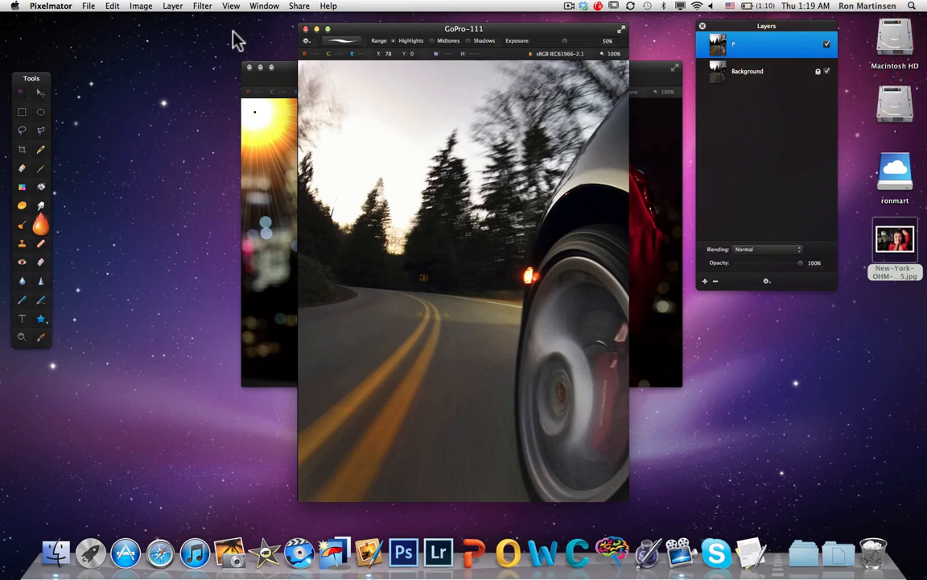
# Step: Close the GoPro-111 document without saving its changes
pyautogui.click(306, 30)
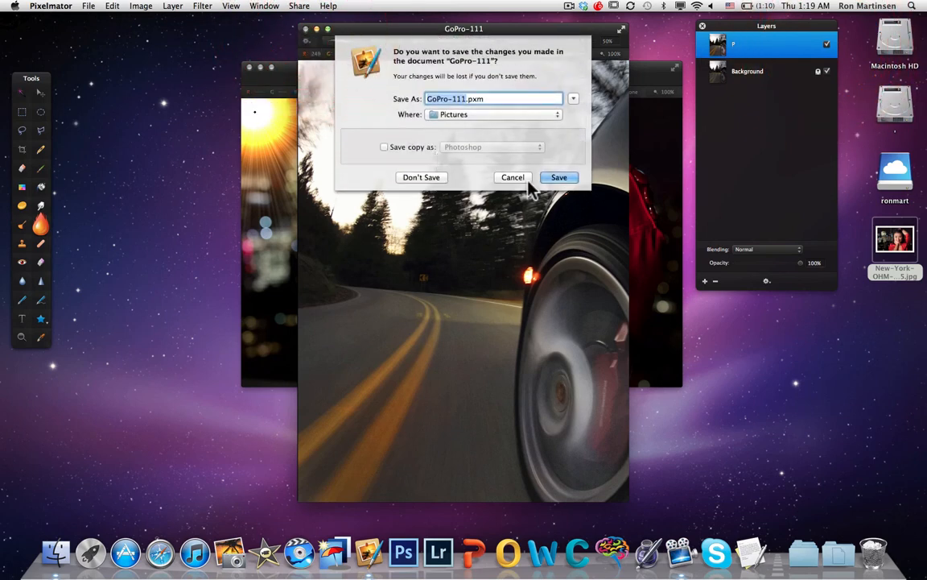
pyautogui.click(439, 176)
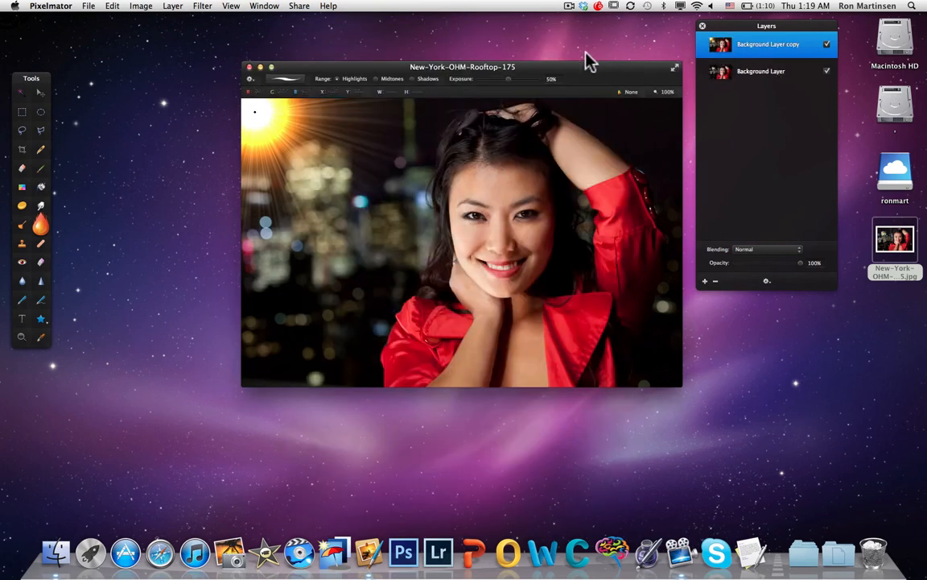
pyautogui.click(92, 8)
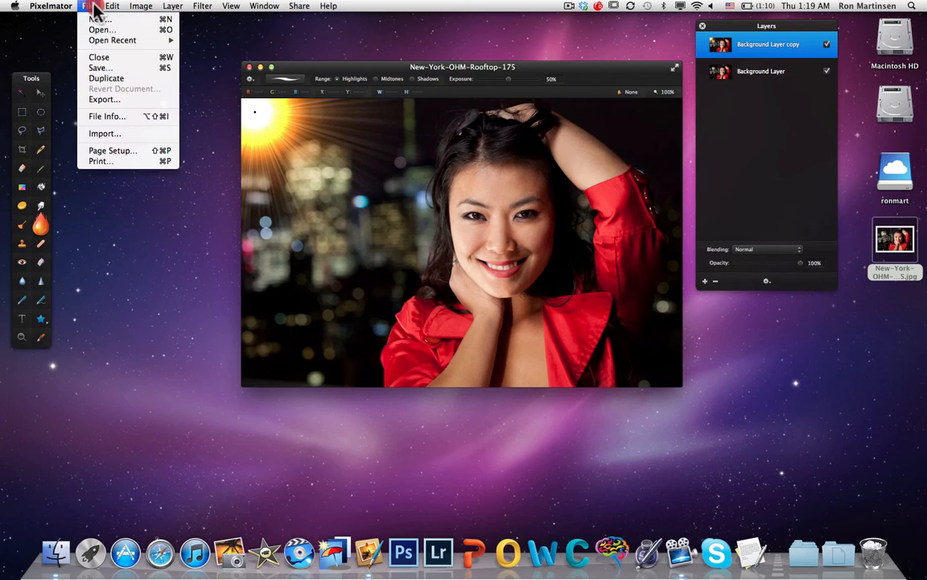
pyautogui.moveTo(108, 7)
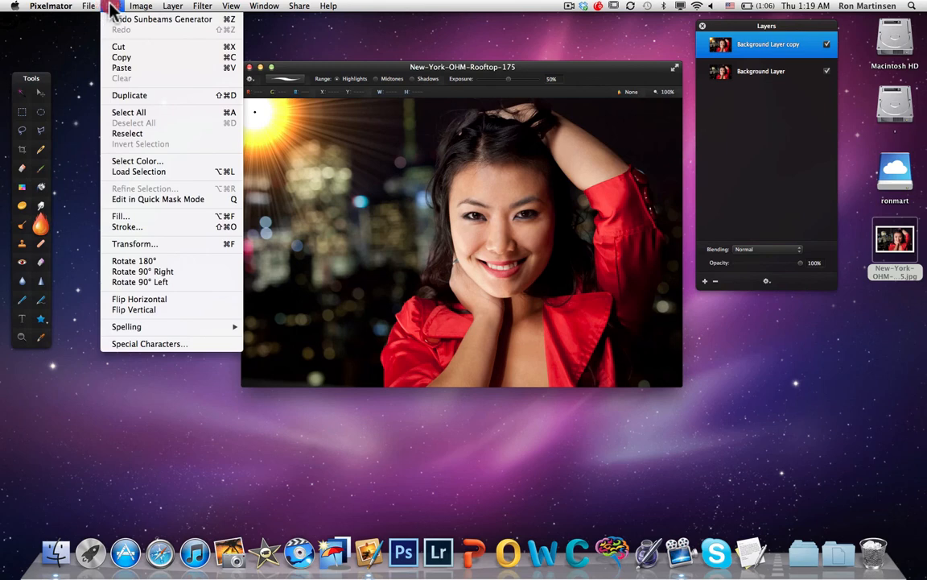
pyautogui.moveTo(143, 8)
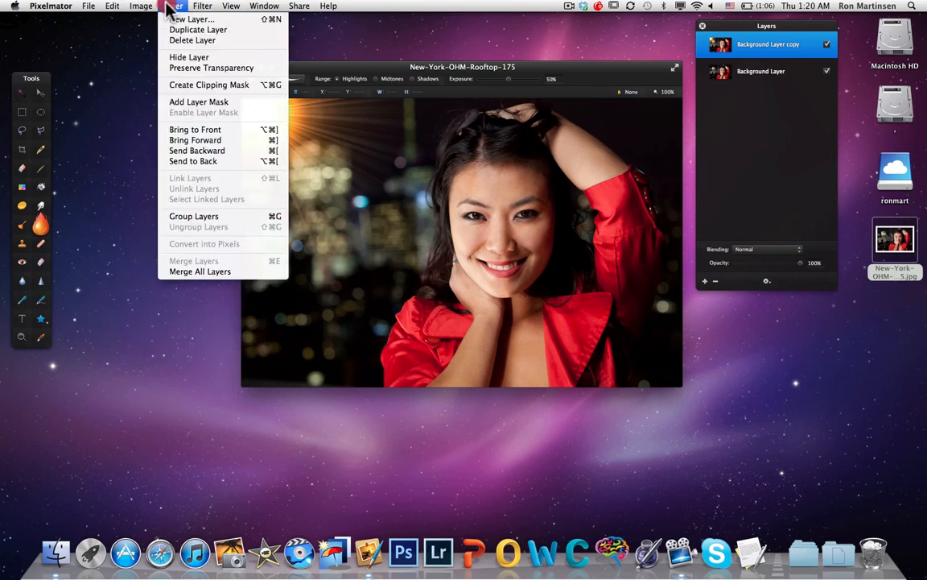
pyautogui.moveTo(241, 5)
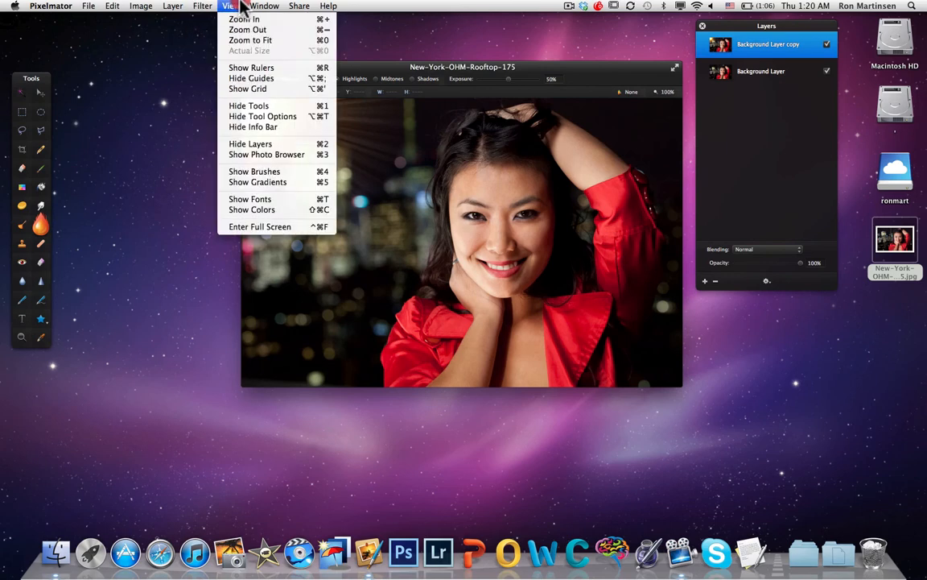
pyautogui.moveTo(310, 4)
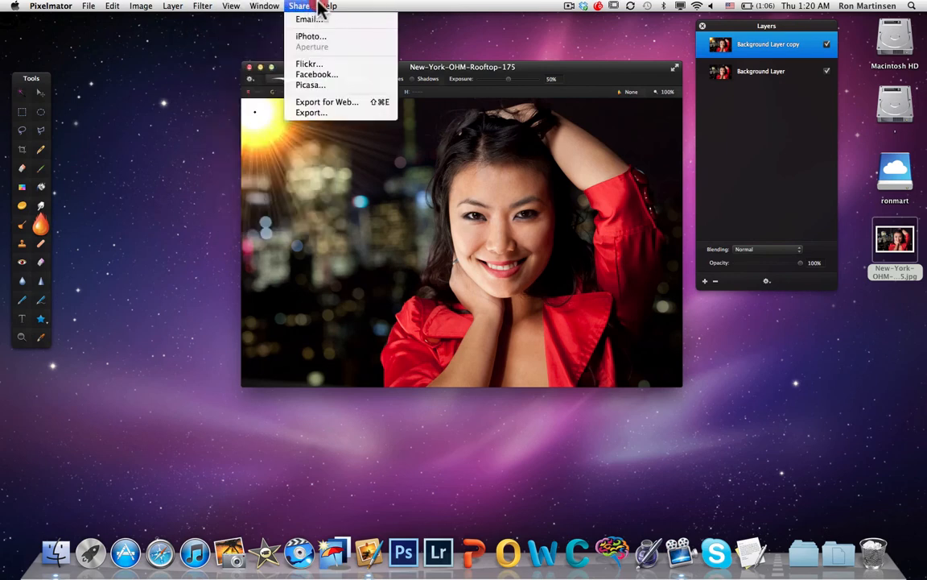
pyautogui.moveTo(37, 8)
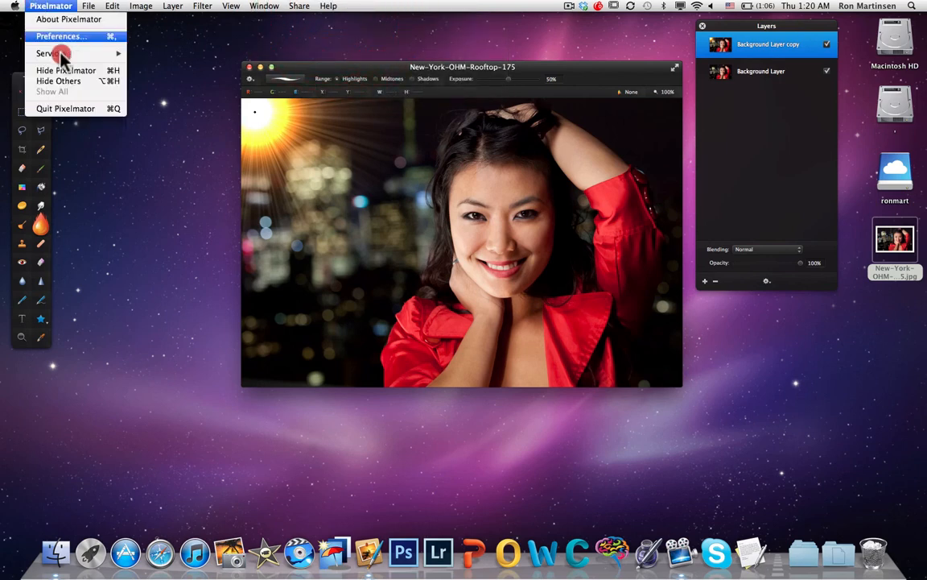